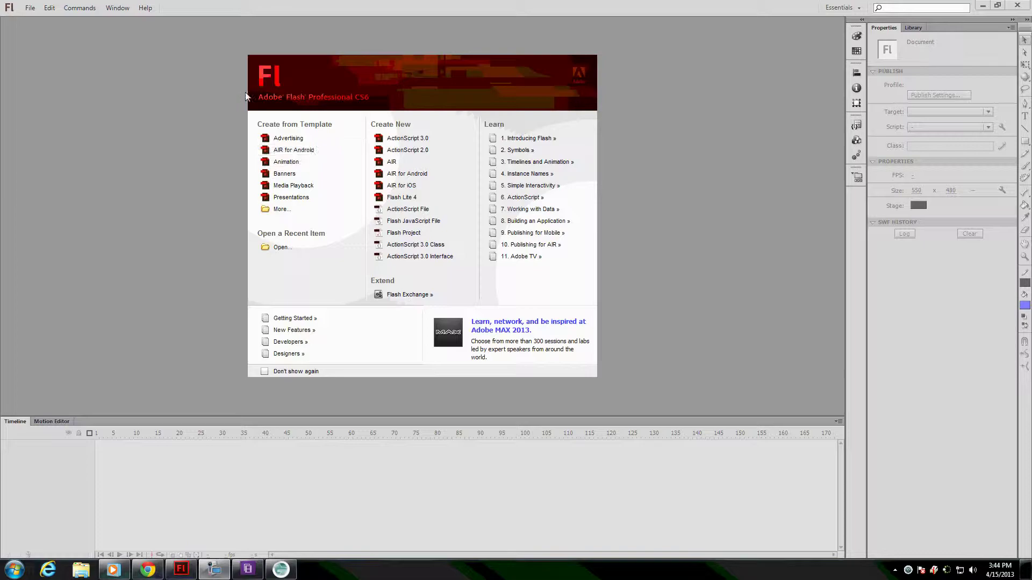
- Back in Flash from Premiere Elements, create a new ActionScript 3.0 document
{"action": "left_click", "coordinate": [248, 570]}
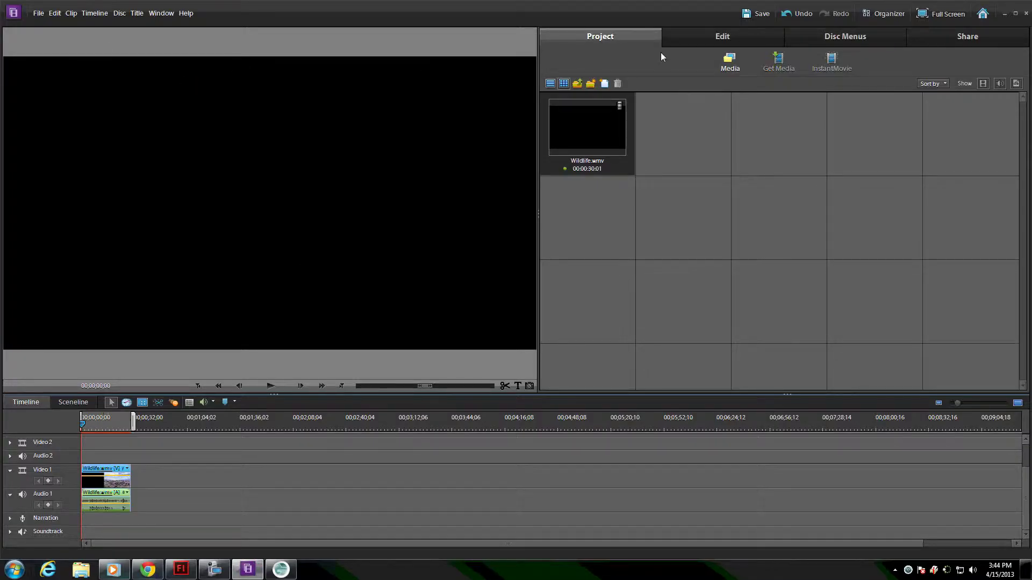
{"action": "left_click", "coordinate": [180, 569]}
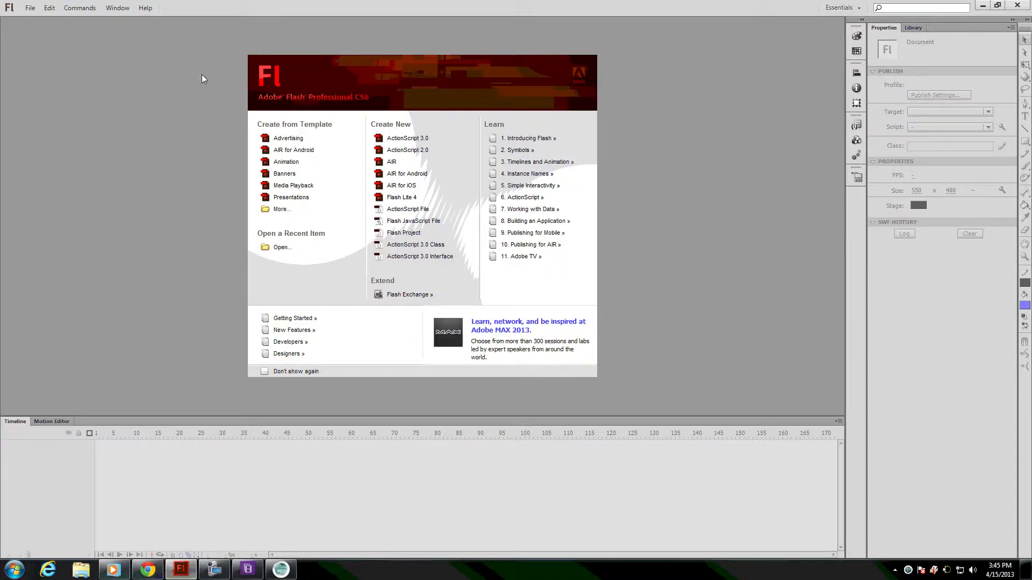
{"action": "left_click", "coordinate": [413, 140]}
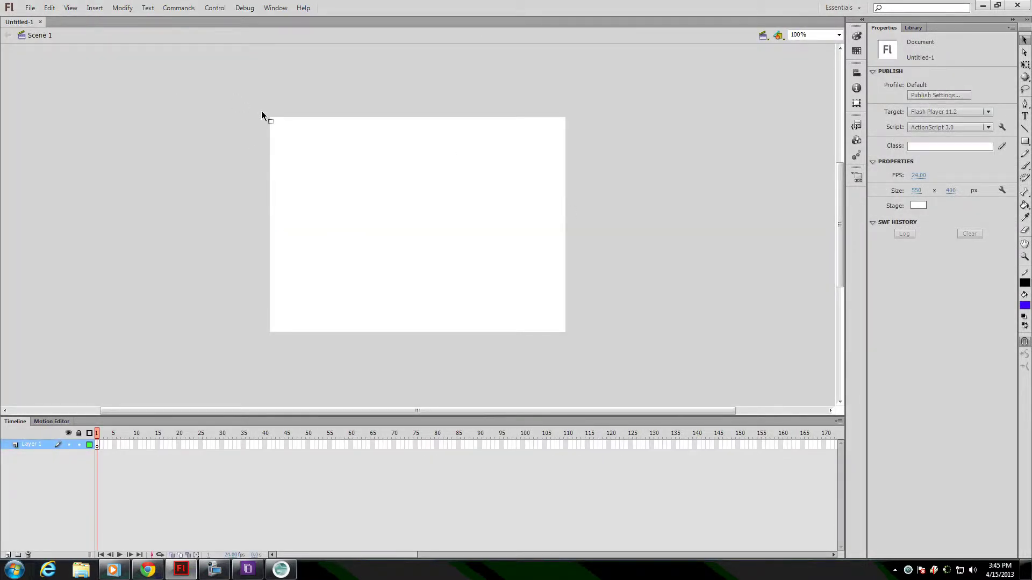
- Add a two-line text box reading 'Handwritten' / 'Text' near the stage's upper left
{"action": "left_click", "coordinate": [1025, 116]}
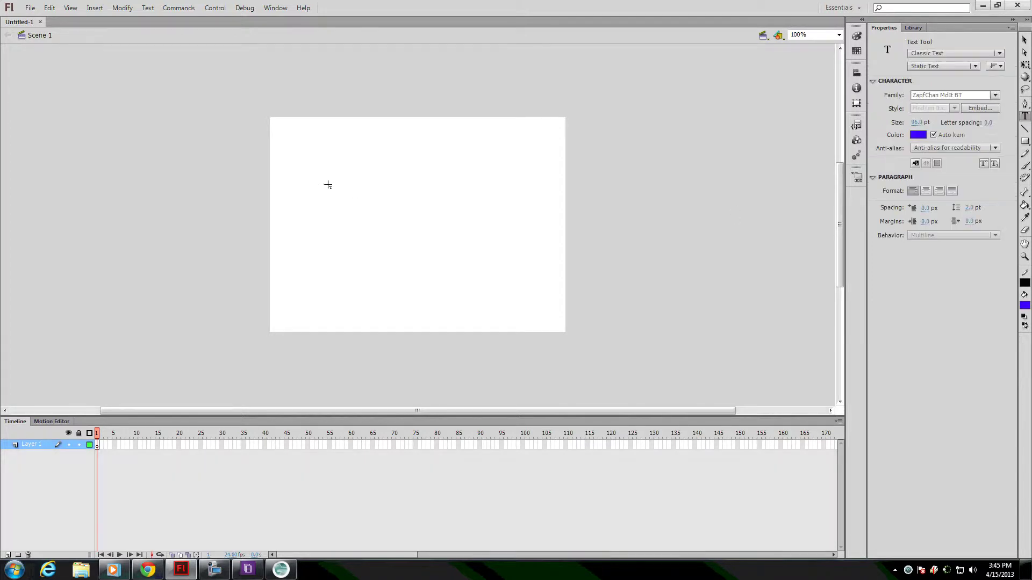
{"action": "left_click", "coordinate": [309, 186]}
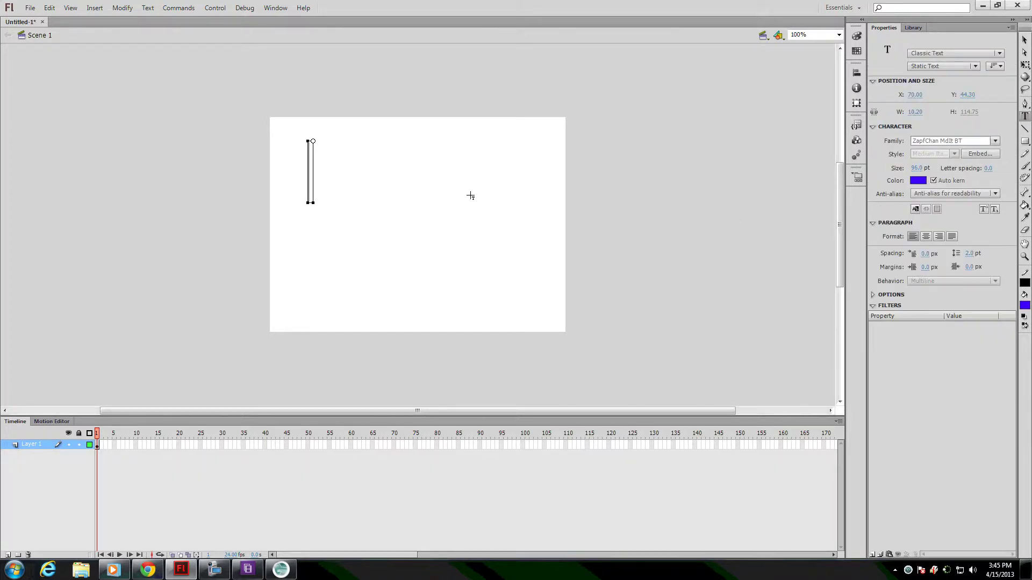
{"action": "type", "text": "Hand"}
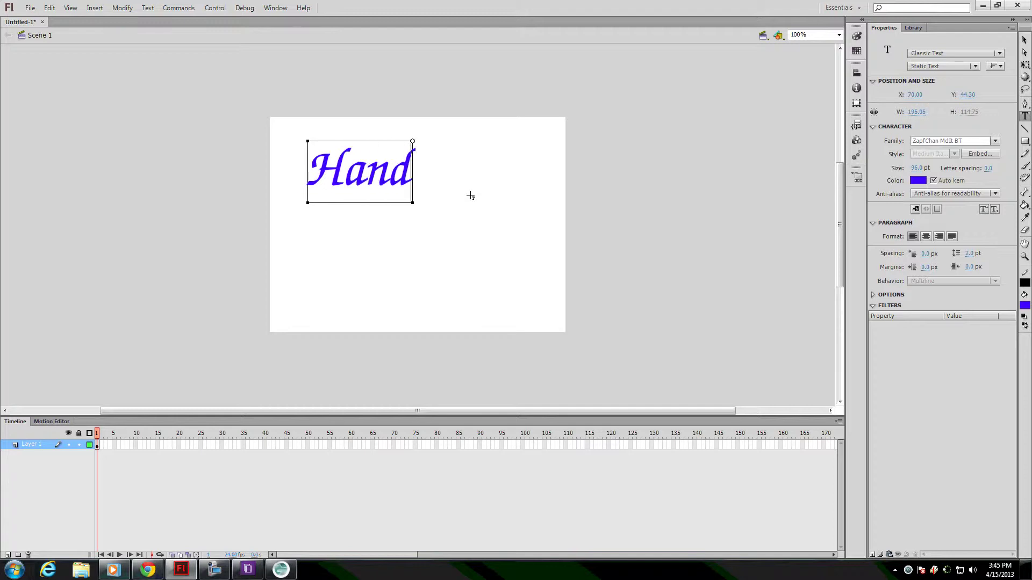
{"action": "type", "text": "written"}
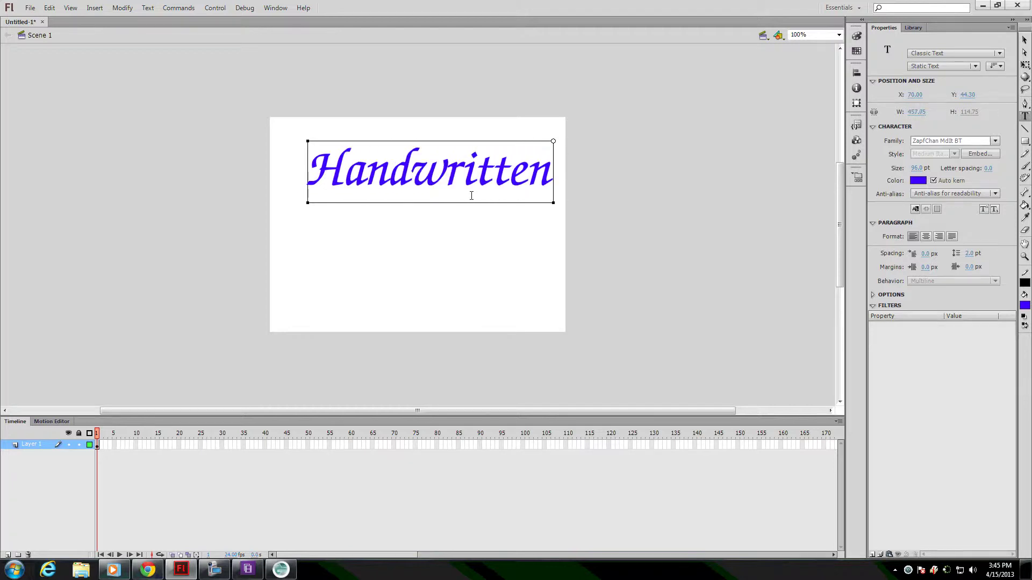
{"action": "key", "text": "Return"}
{"action": "type", "text": "Tes"}
{"action": "type", "text": "t"}
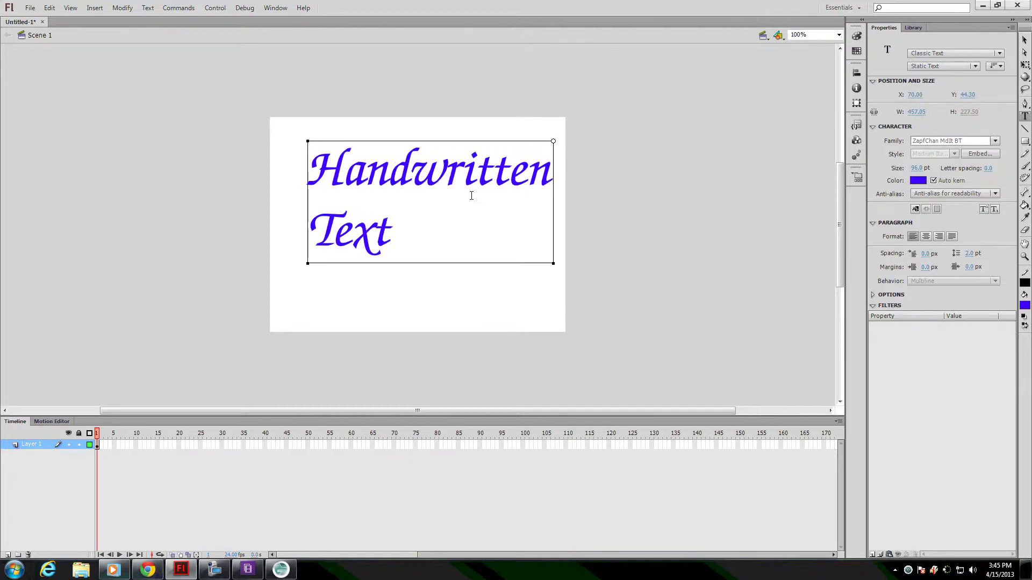
{"action": "key", "text": "shift+Left"}
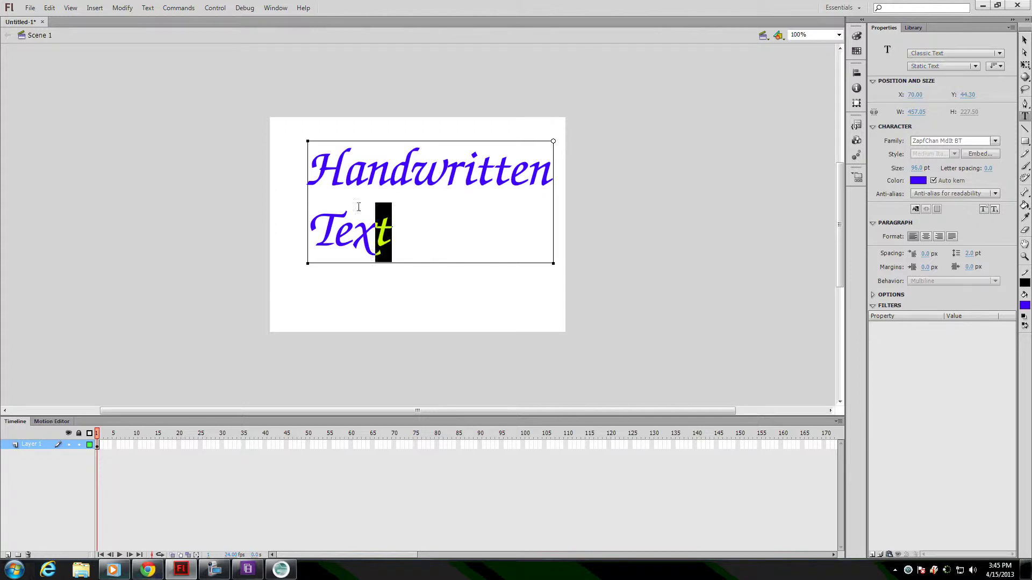
{"action": "key", "text": "ctrl+a"}
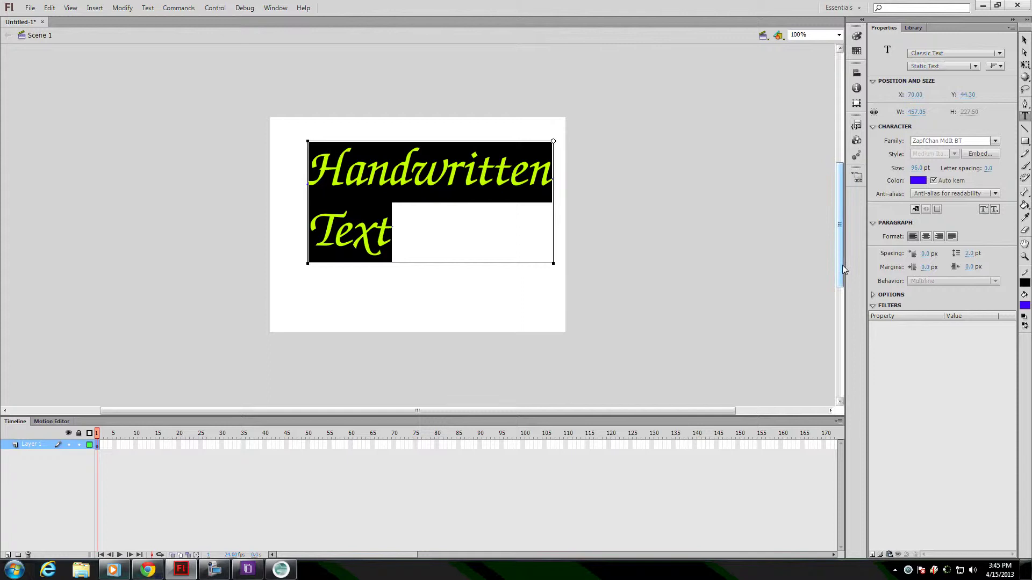
- Center-align both text lines and move the text block to the stage centre
{"action": "left_click", "coordinate": [925, 237]}
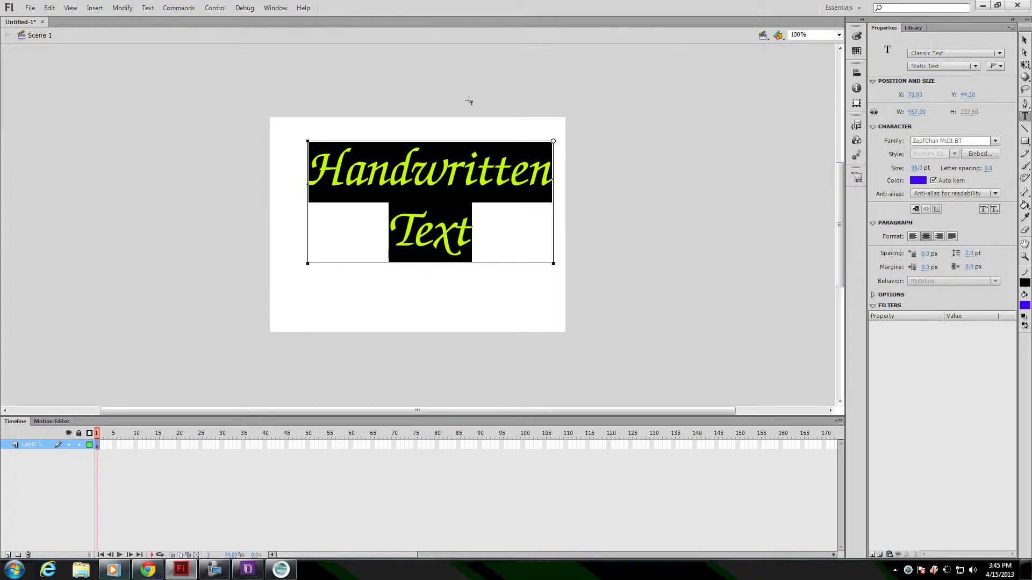
{"action": "left_click", "coordinate": [1024, 39]}
{"action": "left_click_drag", "start_coordinate": [443, 175], "coordinate": [456, 209]}
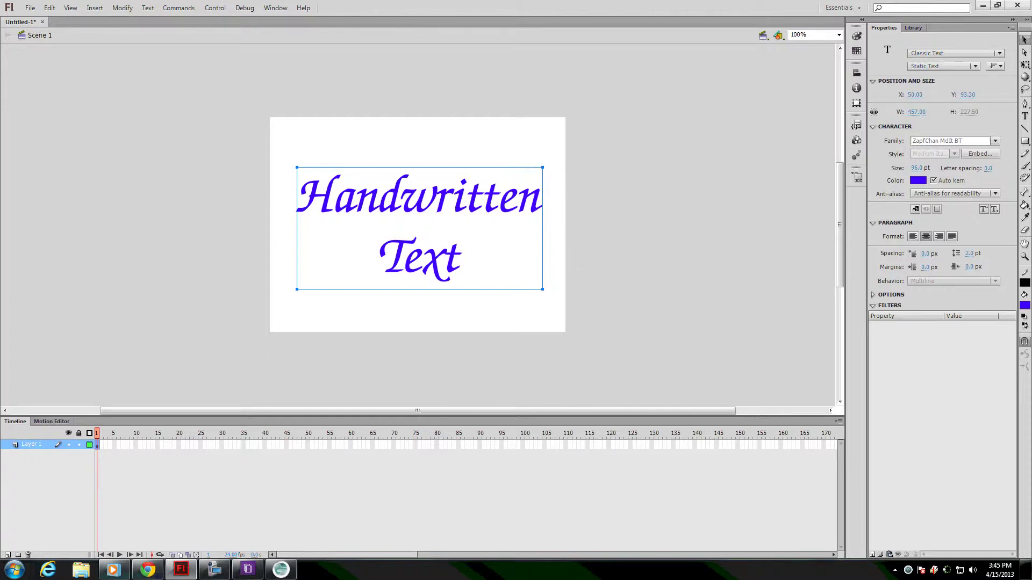
- Break the 'Handwritten Text' lettering apart twice into plain shapes, then deselect it
{"action": "right_click", "coordinate": [425, 205]}
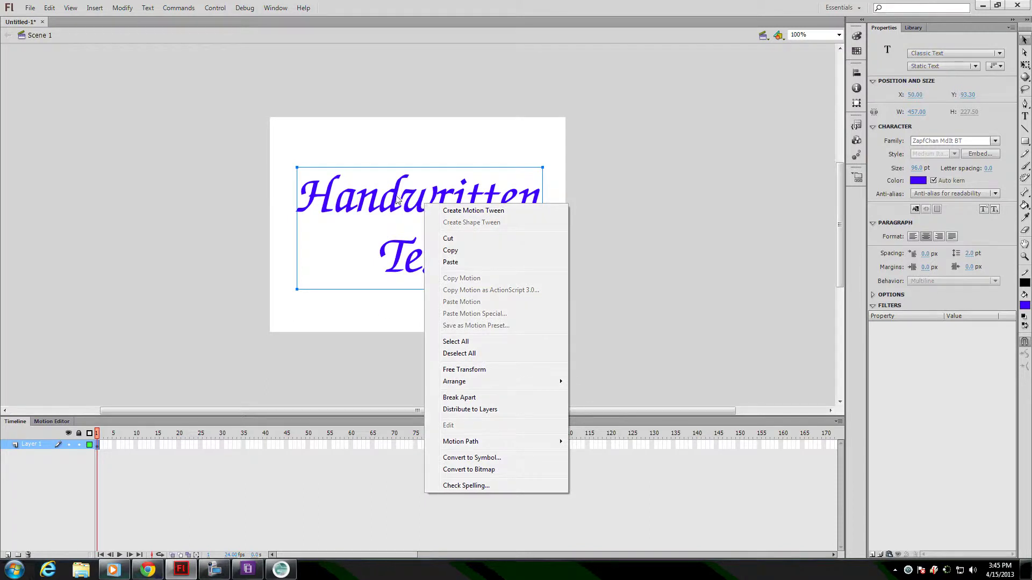
{"action": "left_click", "coordinate": [454, 397]}
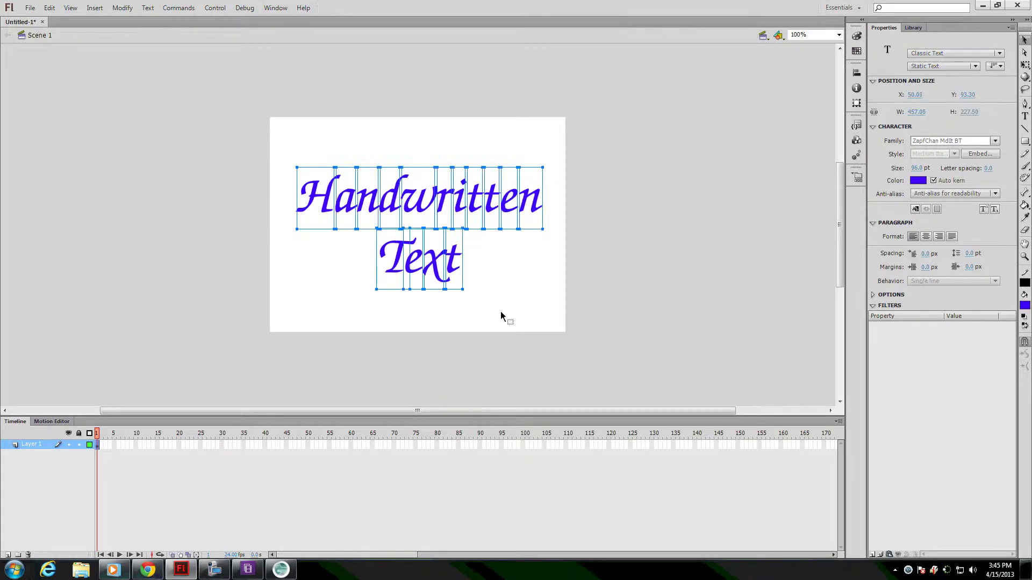
{"action": "right_click", "coordinate": [443, 202]}
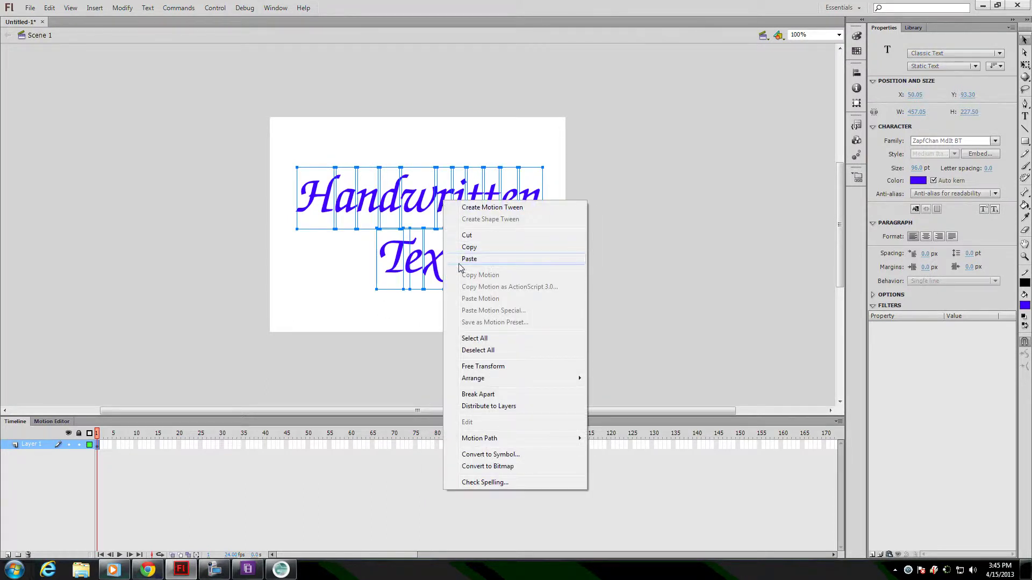
{"action": "left_click", "coordinate": [474, 395]}
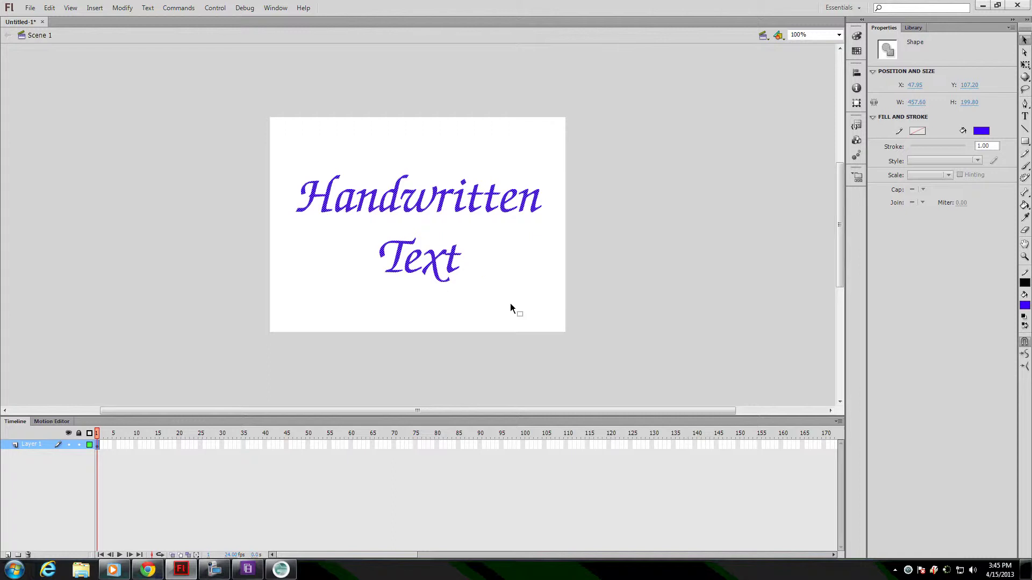
{"action": "left_click", "coordinate": [517, 289]}
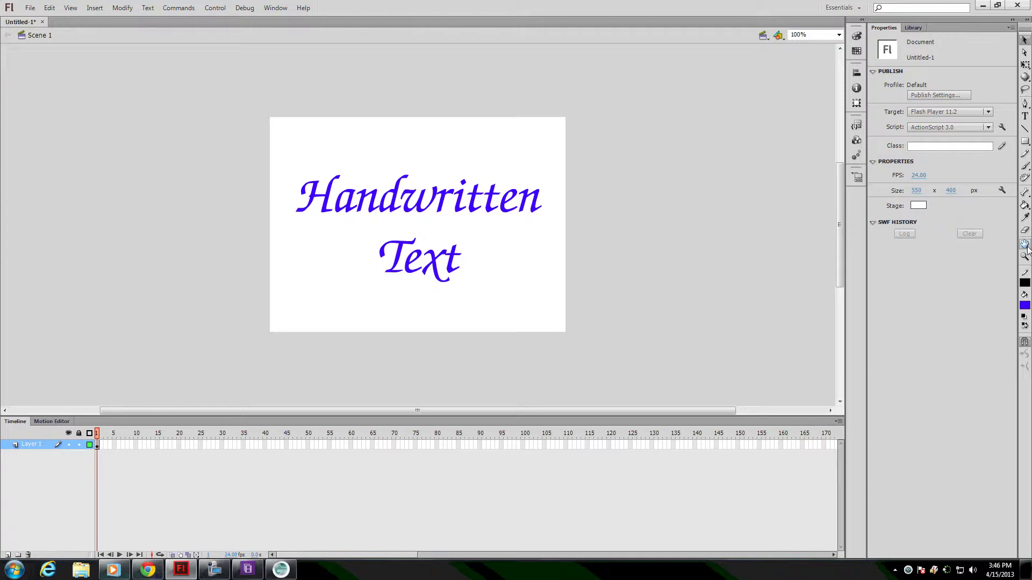
- With the Eraser tool chosen, zoom the stage to 200% on the lettering
{"action": "left_click", "coordinate": [1025, 230]}
{"action": "left_click", "coordinate": [838, 35]}
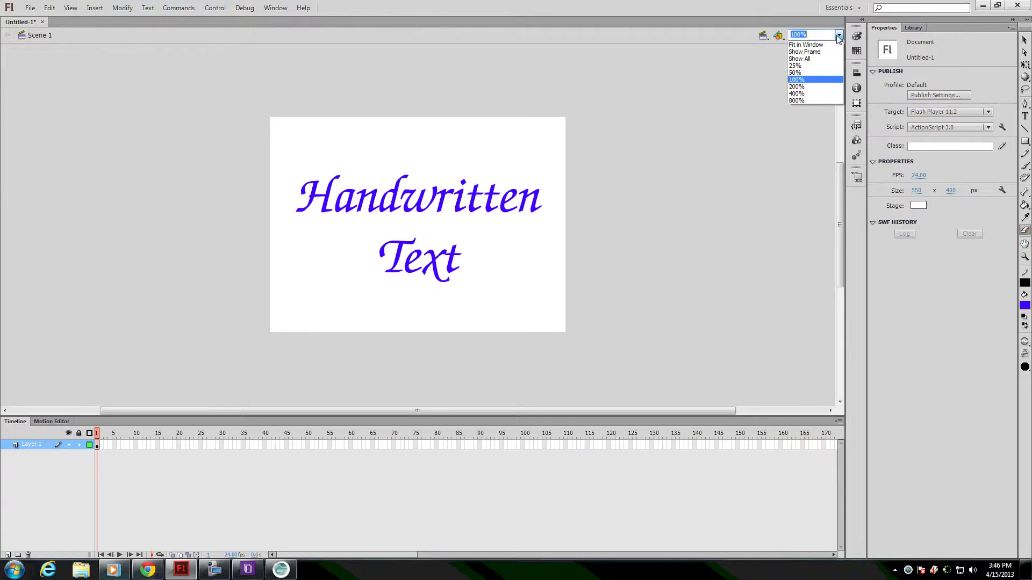
{"action": "left_click", "coordinate": [802, 89]}
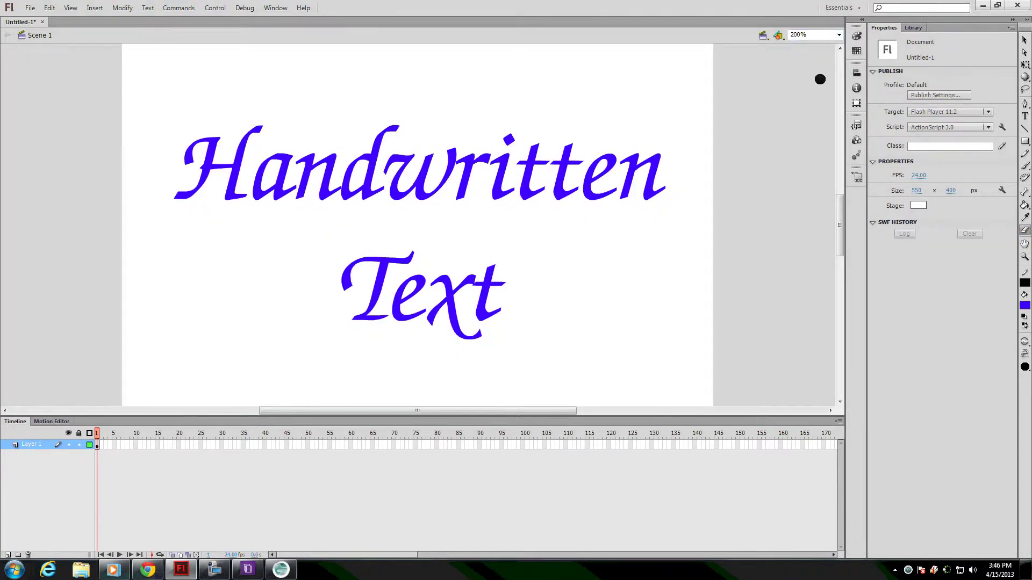
{"action": "left_click", "coordinate": [842, 35]}
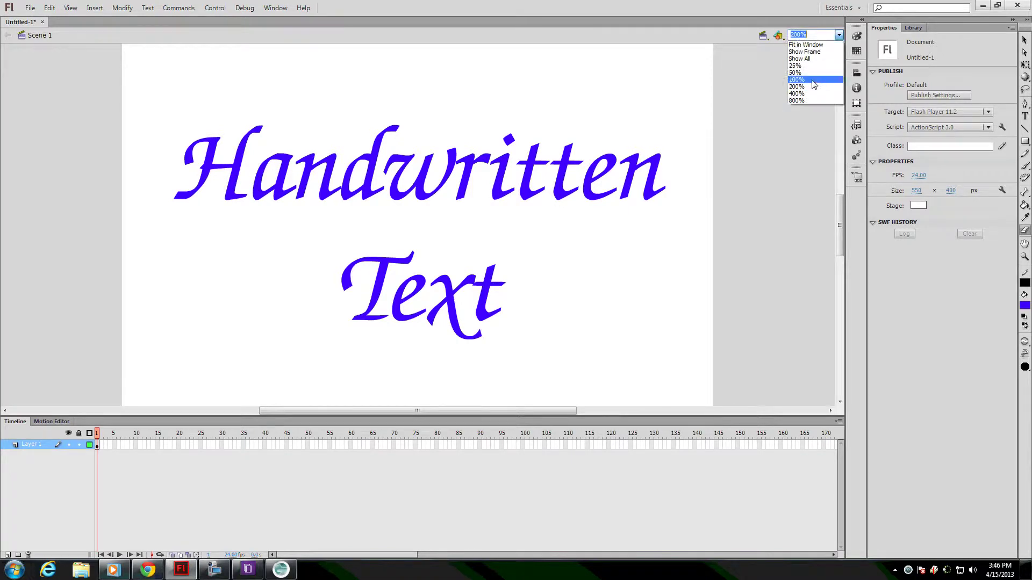
{"action": "left_click", "coordinate": [806, 97]}
{"action": "scroll", "coordinate": [439, 333], "scroll_direction": "down", "scroll_amount": 4}
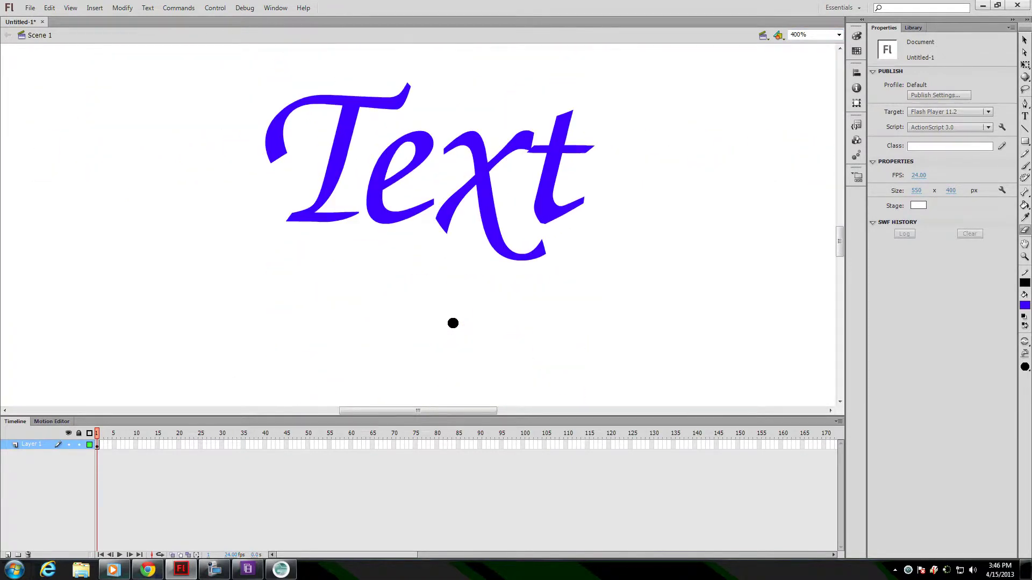
{"action": "scroll", "coordinate": [778, 47], "scroll_direction": "up", "scroll_amount": 1}
{"action": "left_click", "coordinate": [839, 34]}
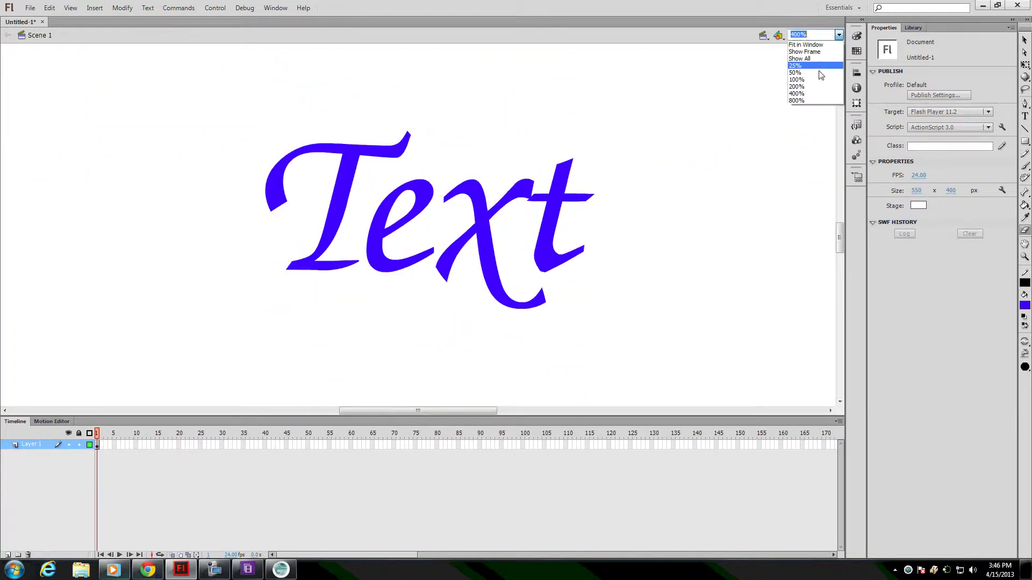
{"action": "left_click", "coordinate": [806, 88]}
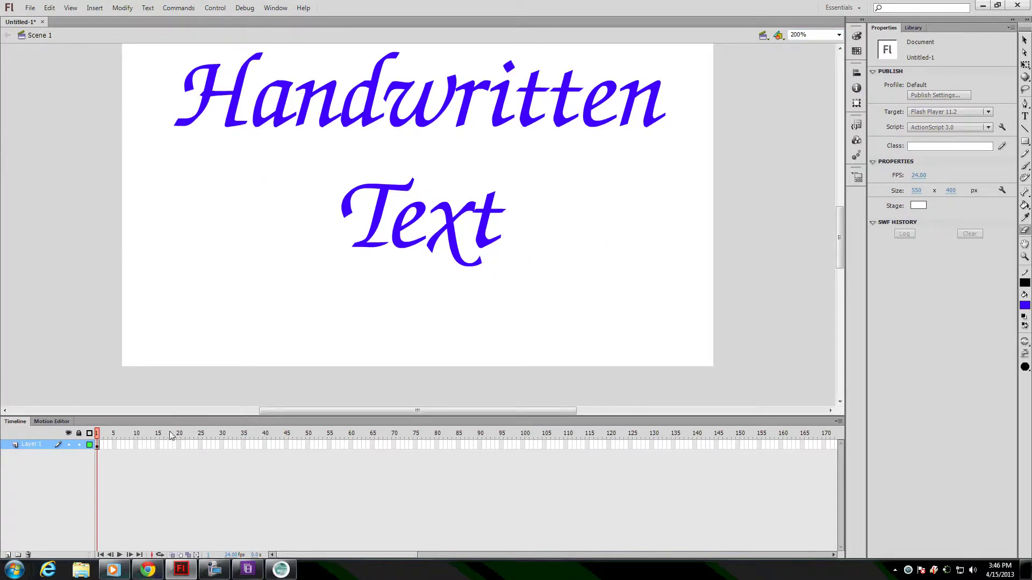
- Insert a keyframe at frame 2 and erase a bit from the end of the final t
{"action": "right_click", "coordinate": [103, 446]}
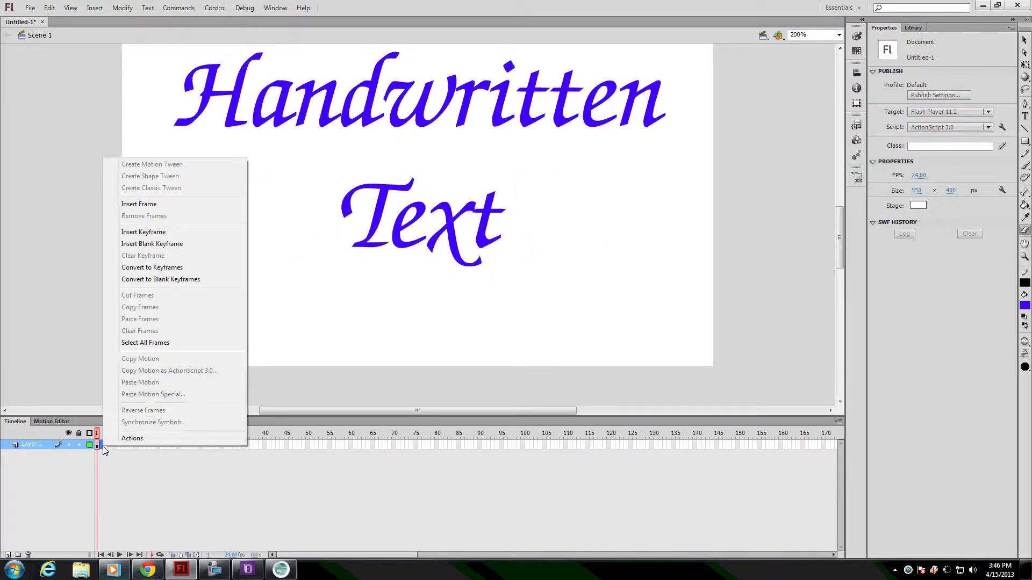
{"action": "left_click", "coordinate": [153, 233]}
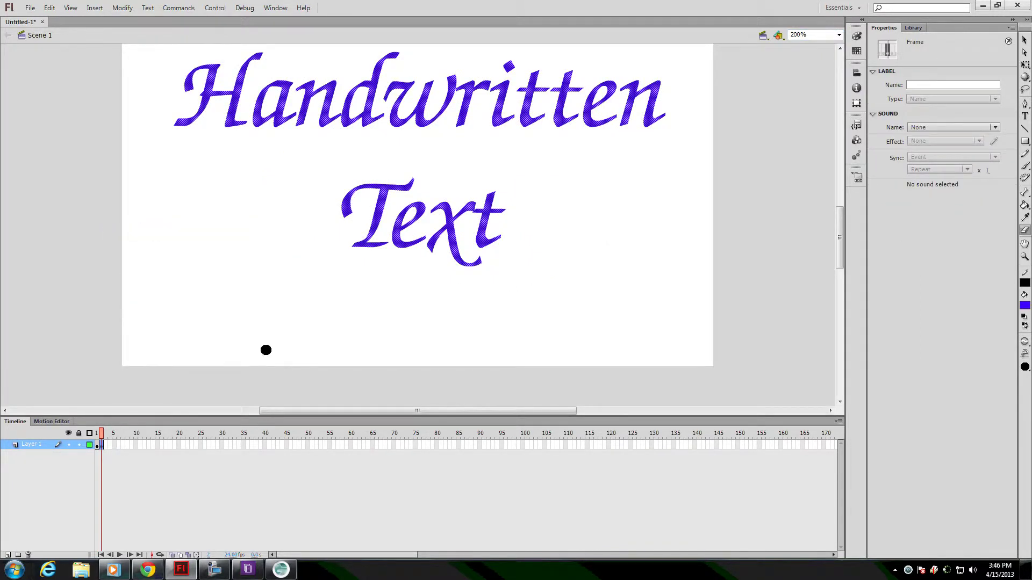
{"action": "left_click", "coordinate": [514, 216]}
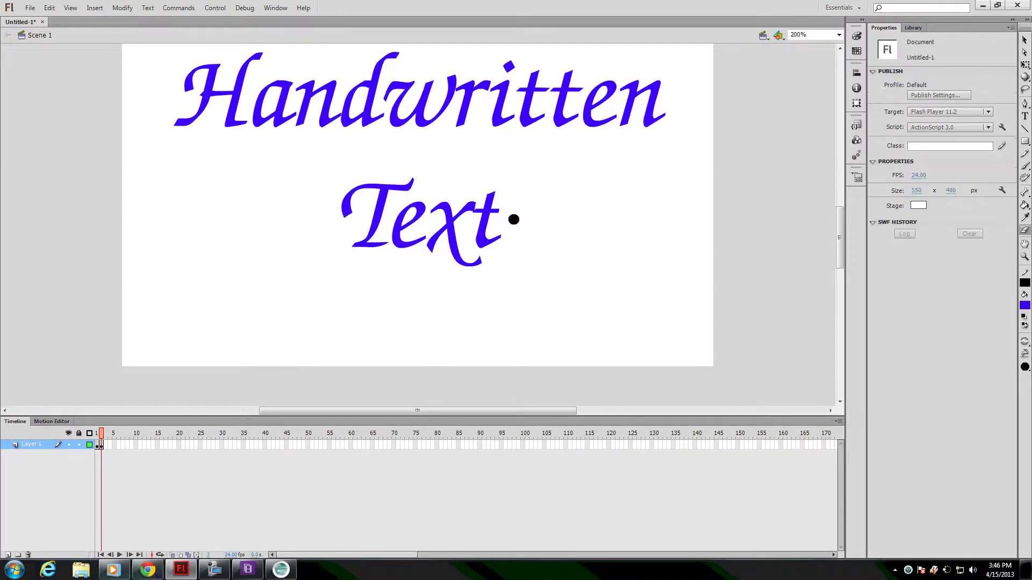
{"action": "right_click", "coordinate": [105, 447]}
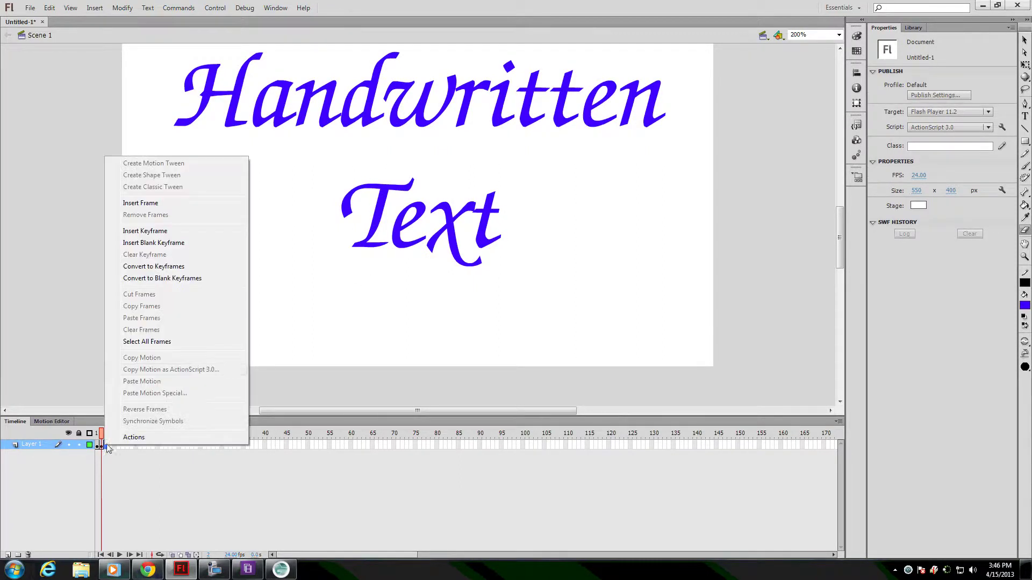
{"action": "left_click", "coordinate": [165, 233]}
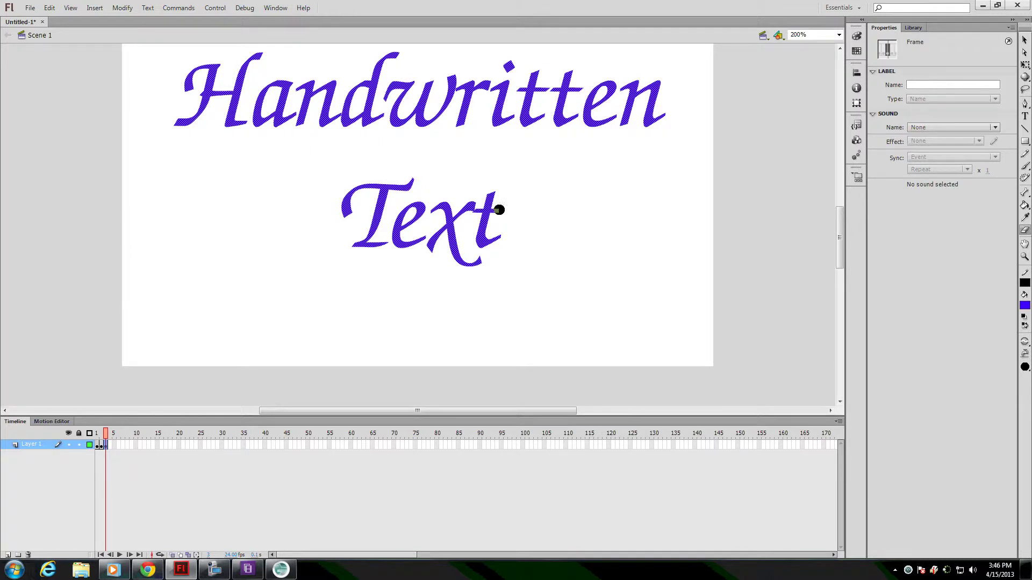
{"action": "left_click", "coordinate": [499, 210]}
{"action": "left_click", "coordinate": [496, 218]}
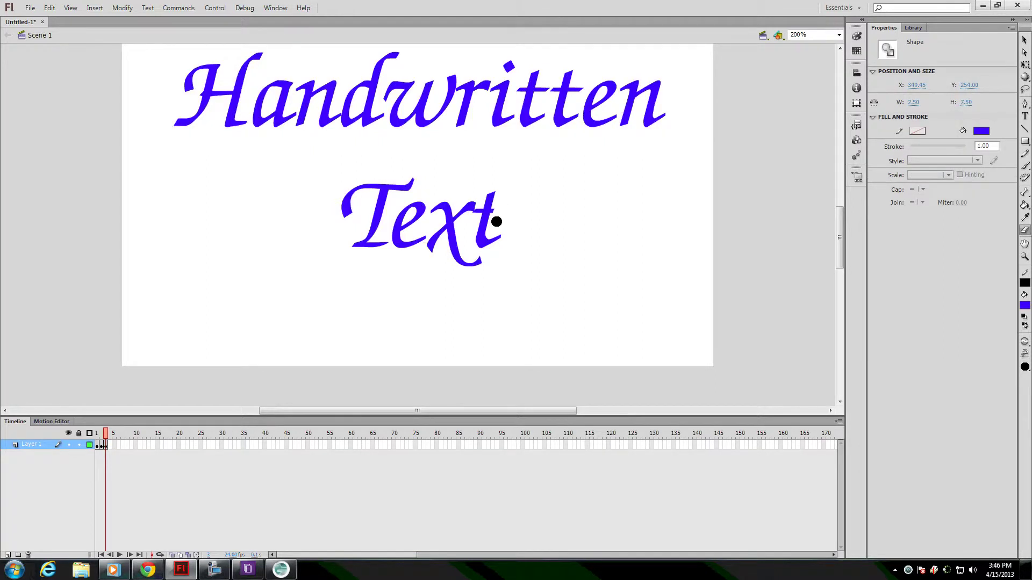
- Add further keyframes through frame 6, erasing more of the t's end and stem
{"action": "right_click", "coordinate": [108, 445]}
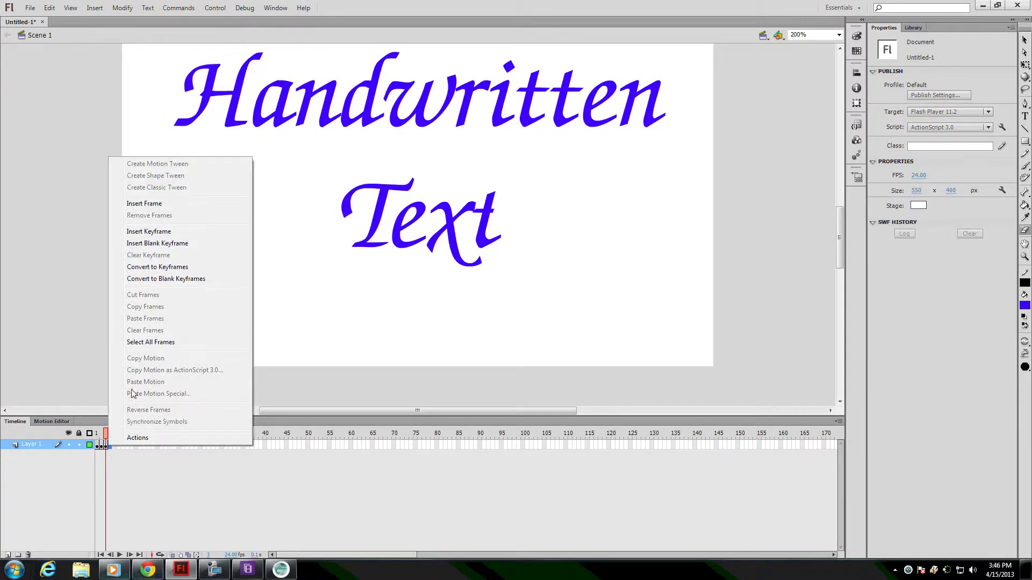
{"action": "left_click", "coordinate": [165, 233]}
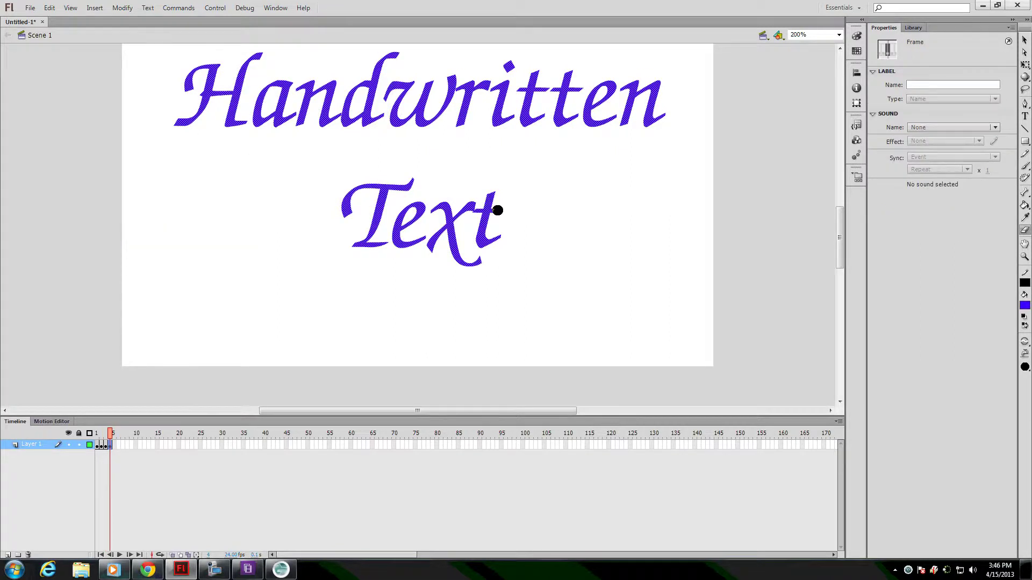
{"action": "left_click", "coordinate": [496, 212]}
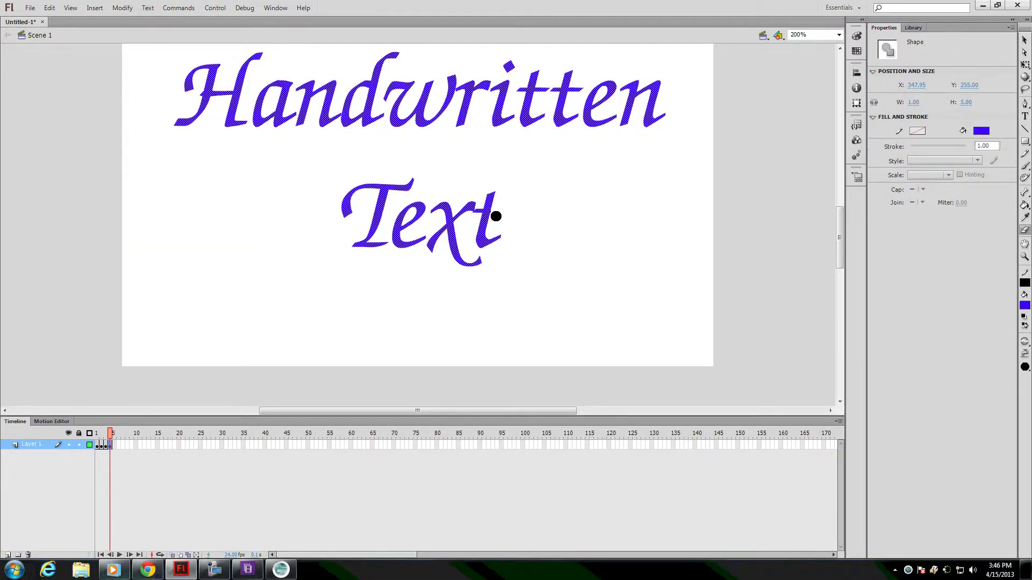
{"action": "left_click", "coordinate": [519, 243]}
{"action": "right_click", "coordinate": [116, 449]}
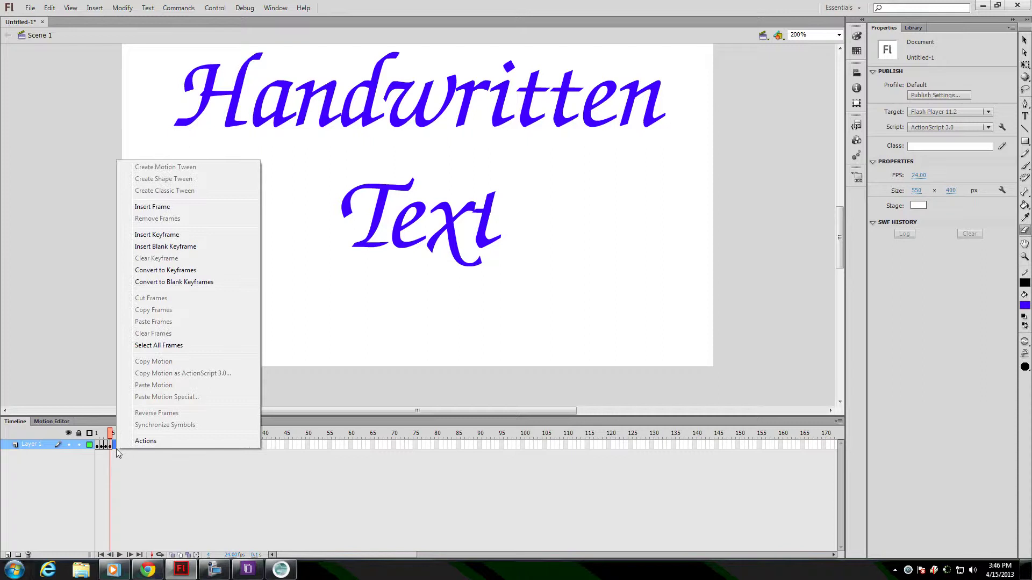
{"action": "left_click", "coordinate": [170, 235]}
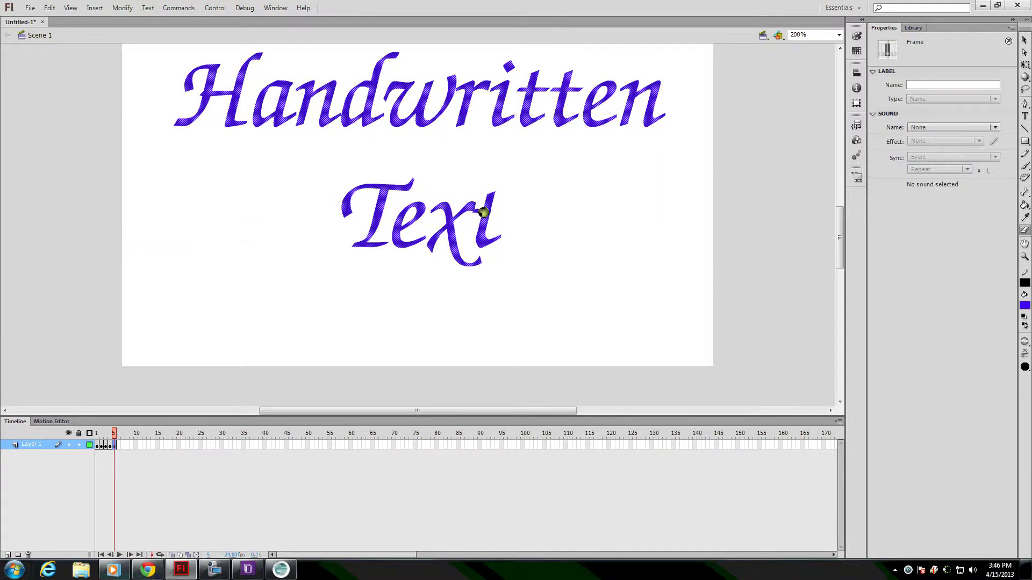
{"action": "left_click", "coordinate": [478, 211]}
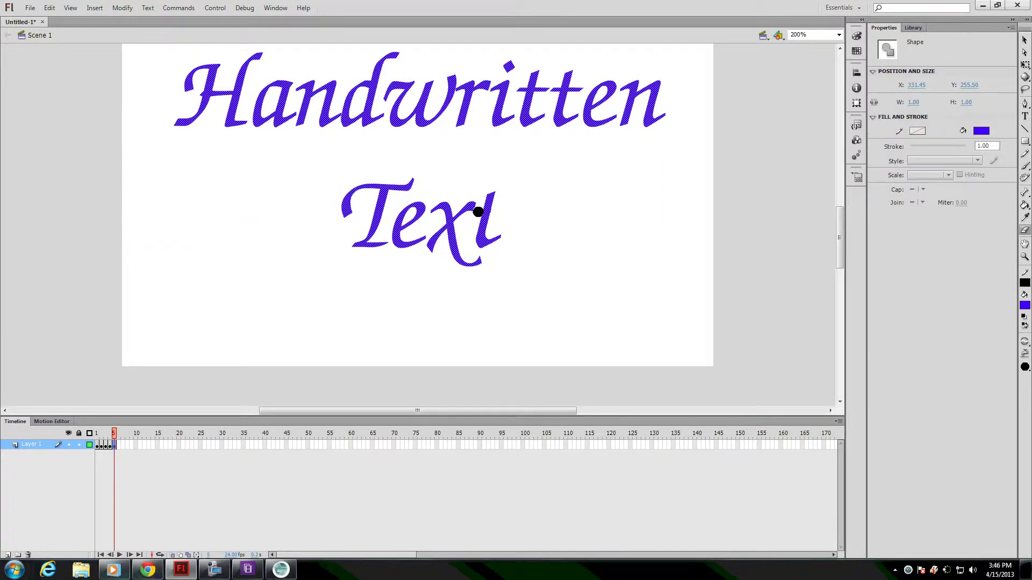
{"action": "key", "text": "ctrl+shift+a"}
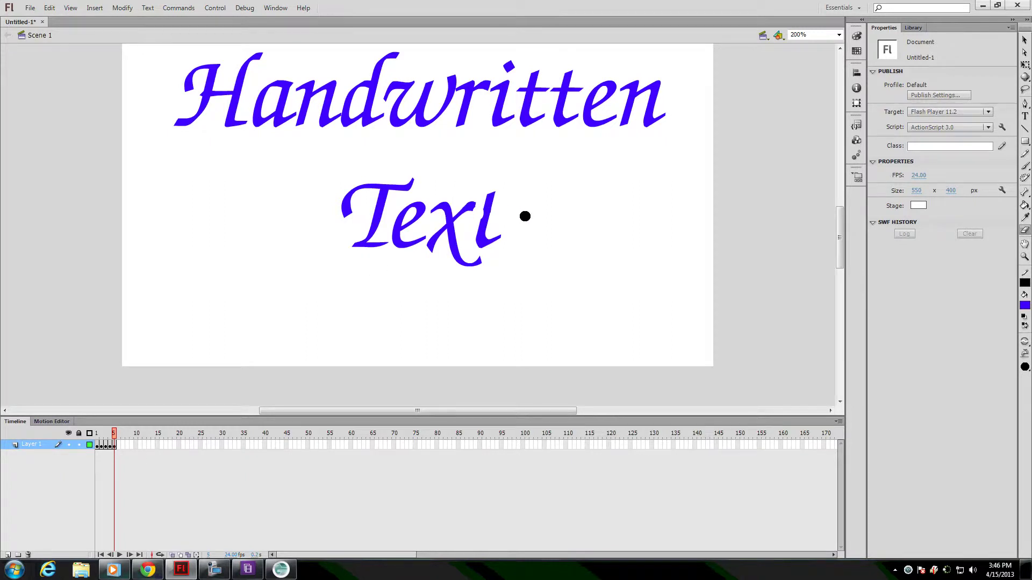
{"action": "left_click", "coordinate": [482, 198]}
- Insert a keyframe at frame 7 and deselect the text shape
{"action": "right_click", "coordinate": [118, 448]}
{"action": "left_click", "coordinate": [164, 246]}
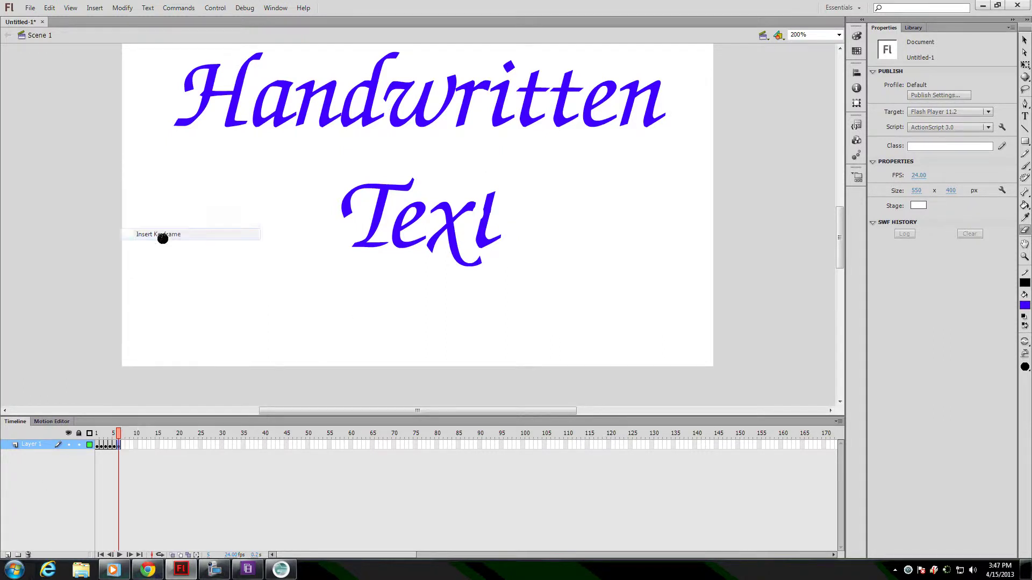
{"action": "right_click", "coordinate": [122, 445]}
{"action": "left_click", "coordinate": [177, 236]}
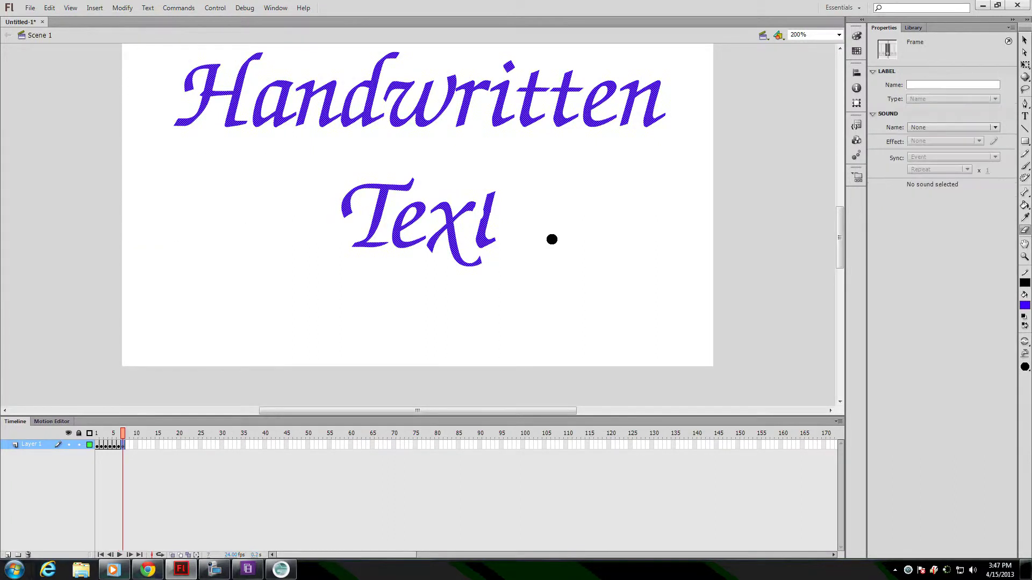
{"action": "key", "text": "ctrl+shift+a"}
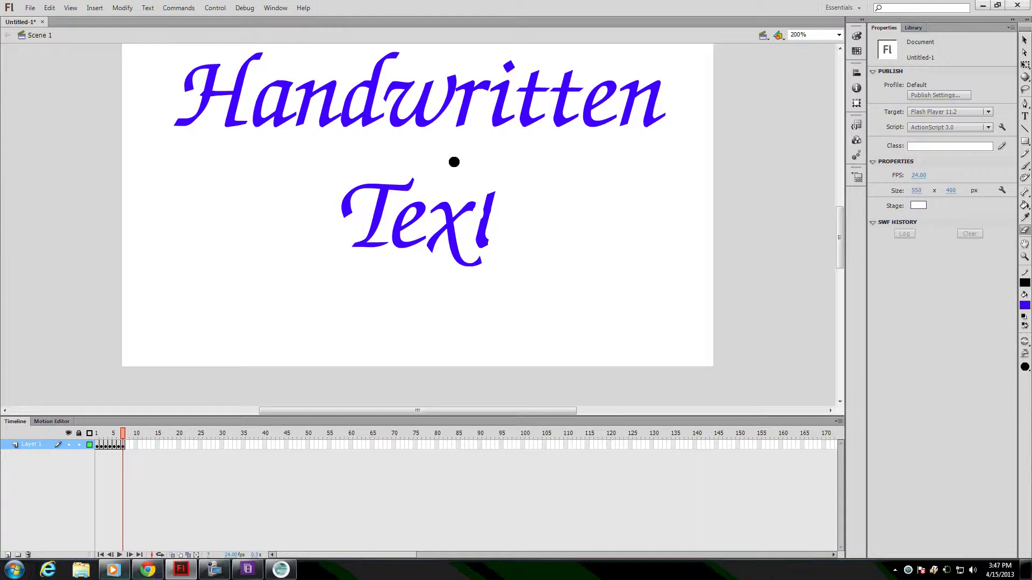
- In Keyboard Shortcuts, duplicate Adobe Standard as 'Adobe Standard copy 3'
{"action": "left_click", "coordinate": [49, 7]}
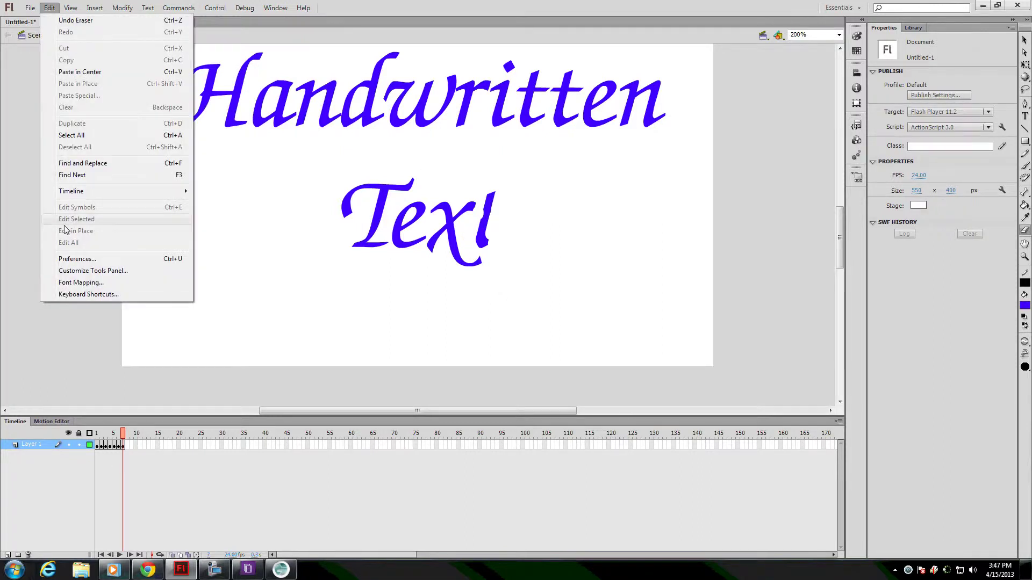
{"action": "left_click", "coordinate": [74, 295]}
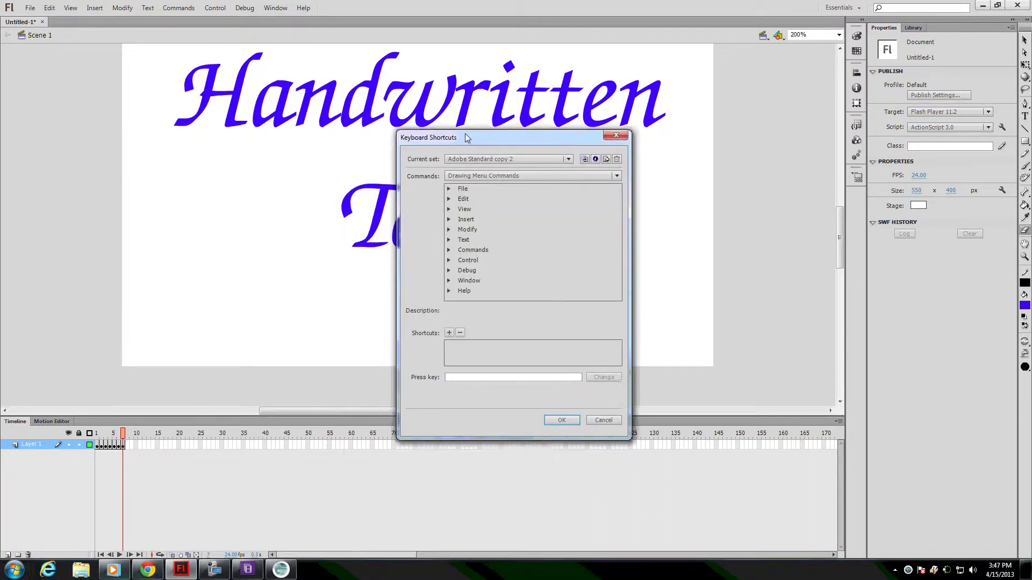
{"action": "left_click", "coordinate": [584, 157]}
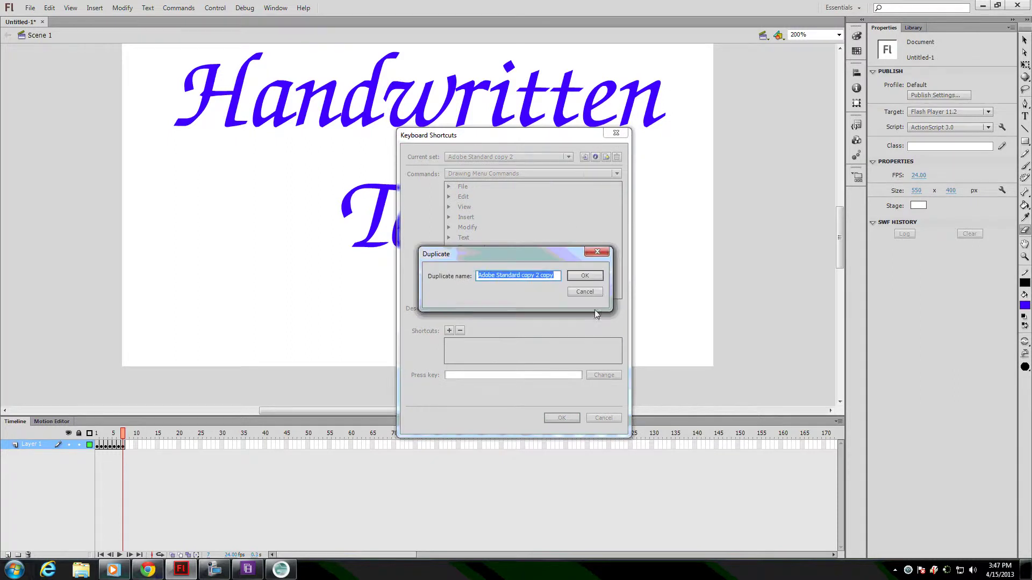
{"action": "left_click", "coordinate": [596, 252]}
{"action": "left_click", "coordinate": [565, 157]}
{"action": "left_click", "coordinate": [502, 171]}
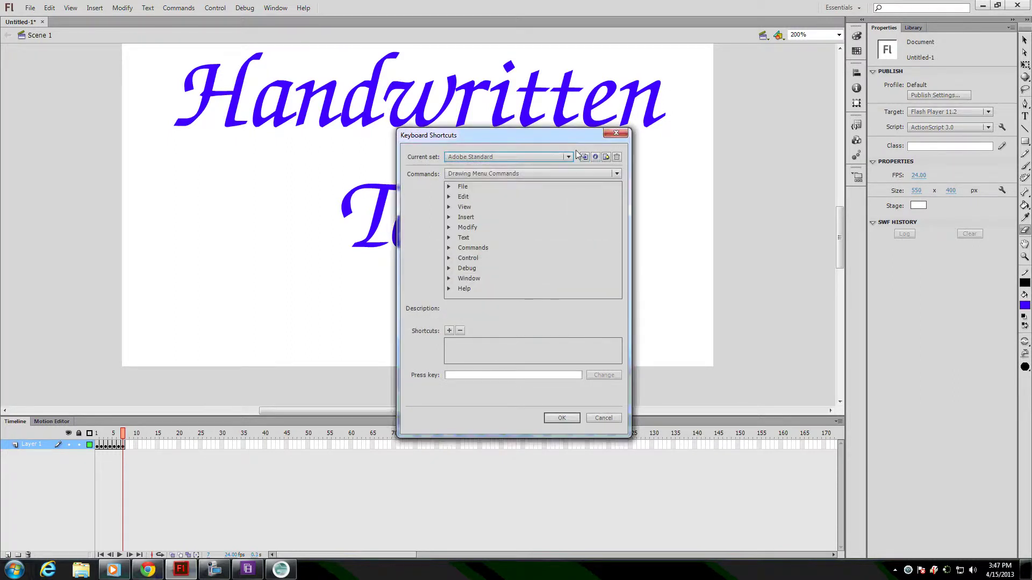
{"action": "left_click", "coordinate": [586, 156]}
{"action": "left_click", "coordinate": [585, 275]}
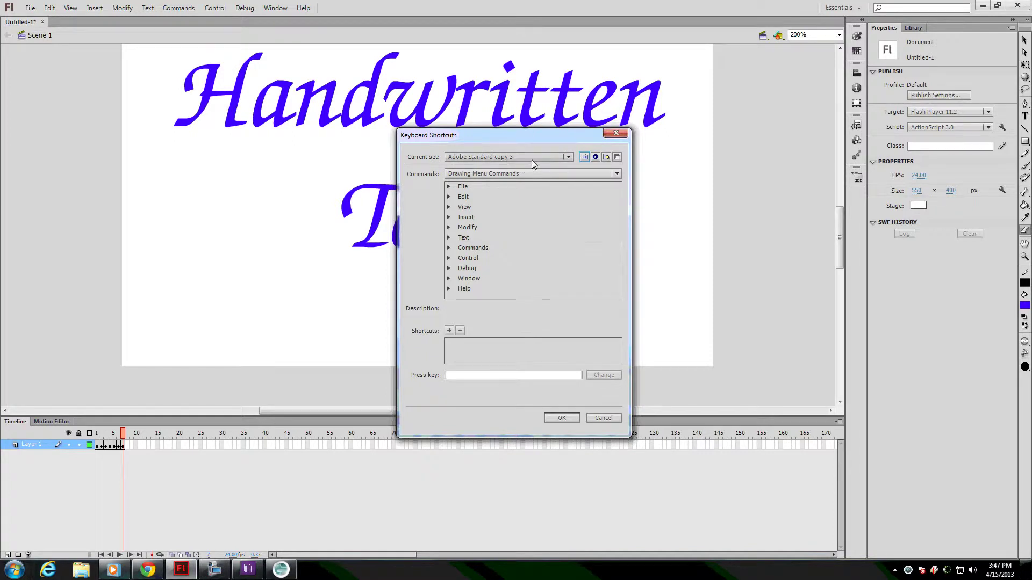
- Assign Ctrl+Space to Insert > Timeline > Keyframe and save the shortcut set
{"action": "left_click", "coordinate": [449, 218]}
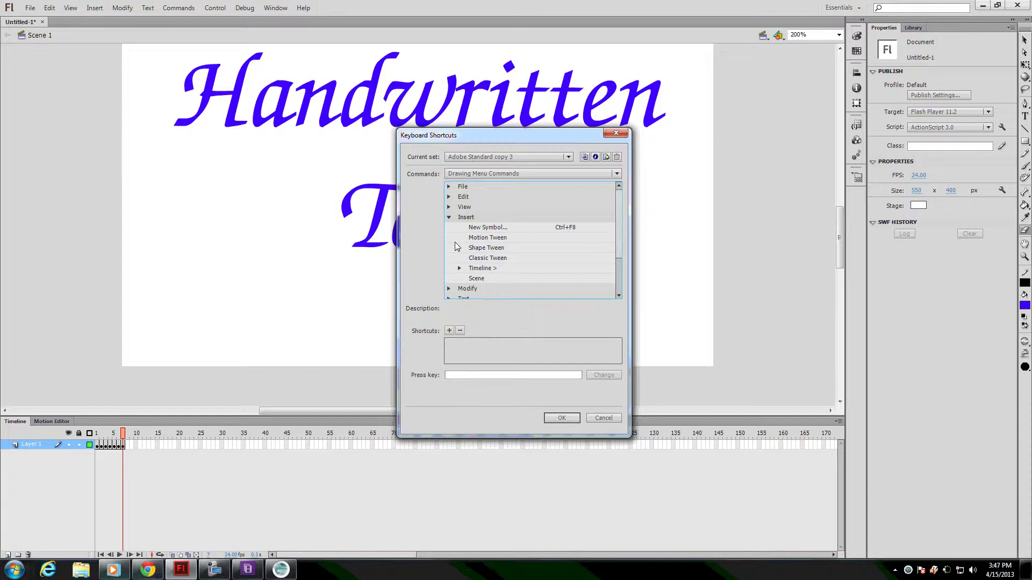
{"action": "left_click", "coordinate": [459, 269]}
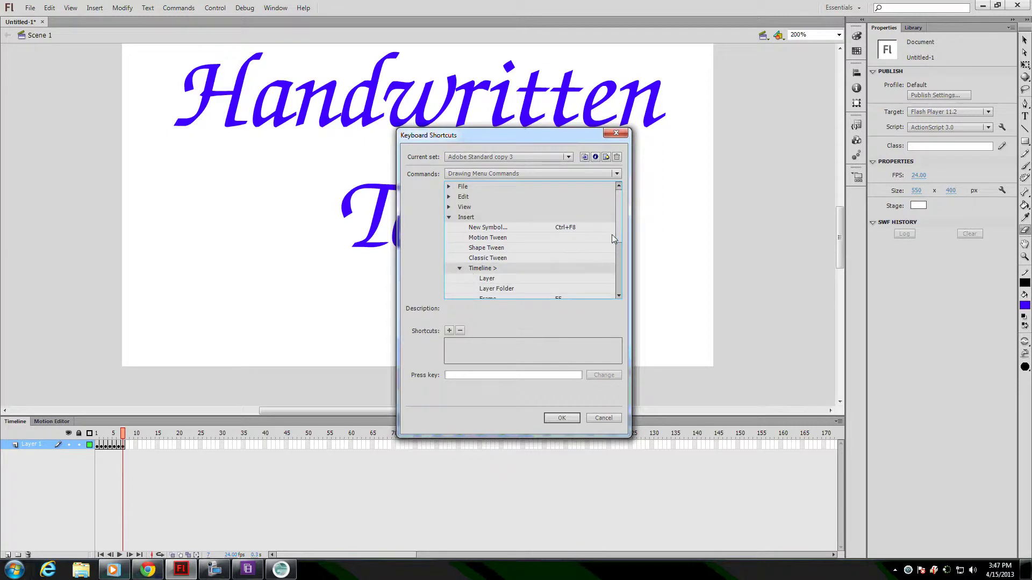
{"action": "left_click_drag", "start_coordinate": [618, 230], "coordinate": [621, 261]}
{"action": "left_click", "coordinate": [496, 244]}
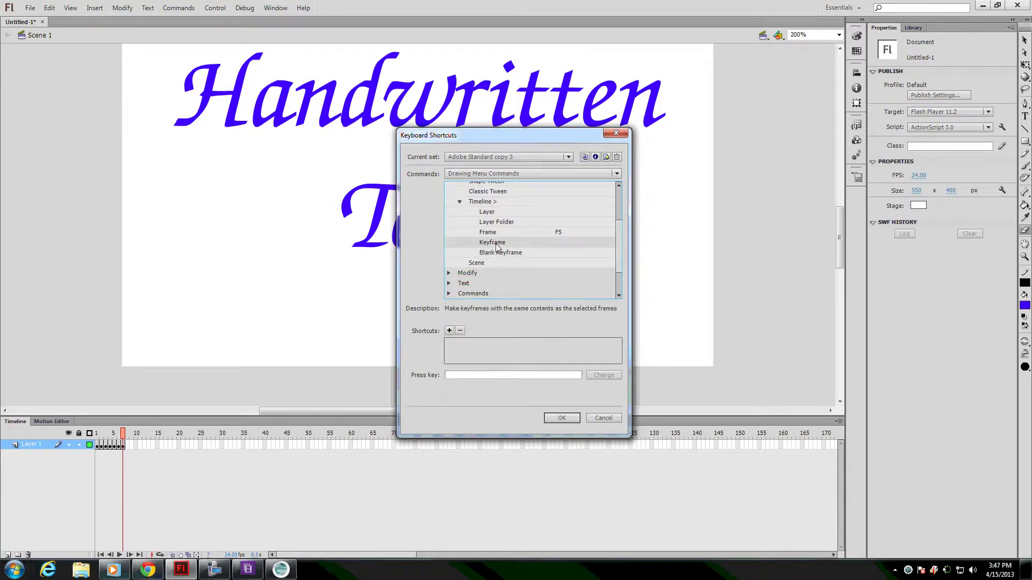
{"action": "left_click", "coordinate": [450, 330]}
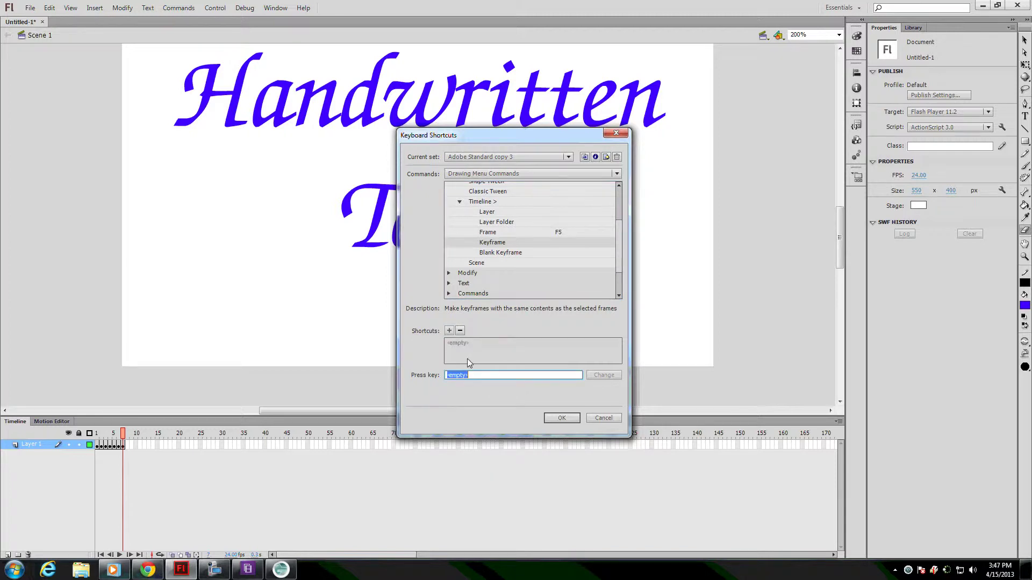
{"action": "key", "text": "ctrl+space"}
{"action": "left_click", "coordinate": [562, 418]}
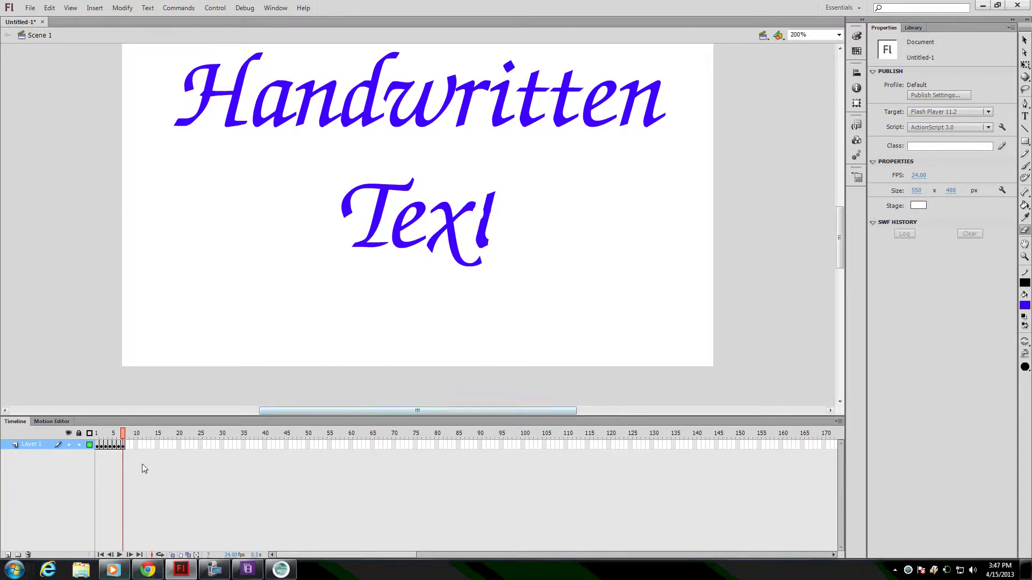
- Add keyframes from frame 8 onward with Ctrl+Space and F6
{"action": "key", "text": "ctrl+space"}
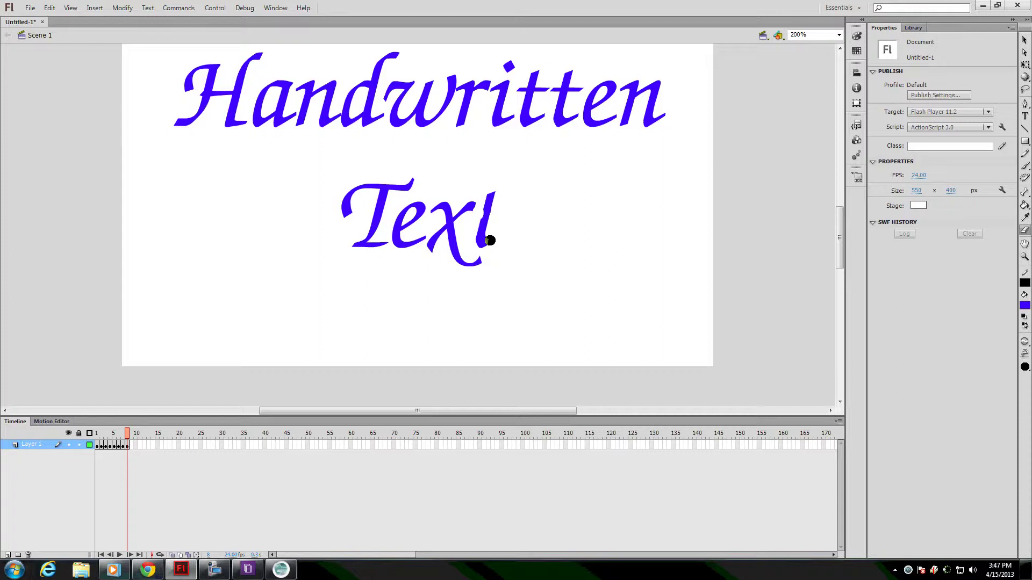
{"action": "key", "text": "ctrl+space"}
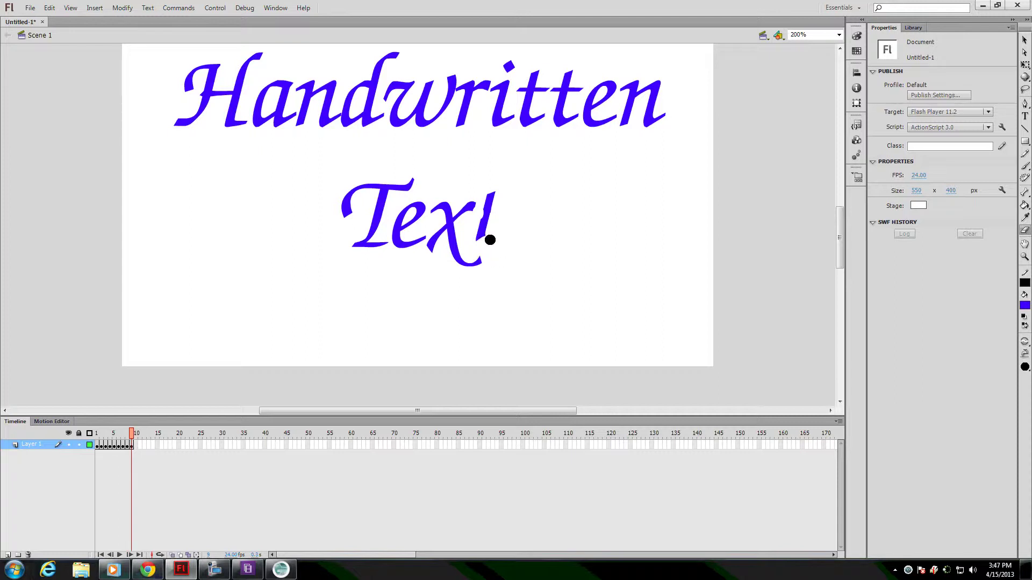
{"action": "key", "text": "ctrl+space"}
{"action": "key", "text": "F6"}
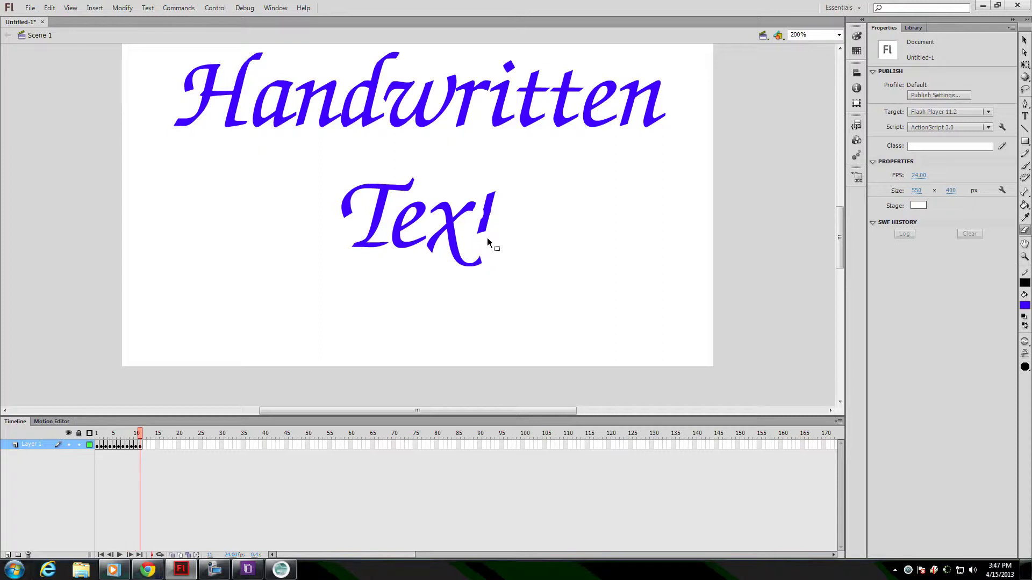
{"action": "key", "text": "F6"}
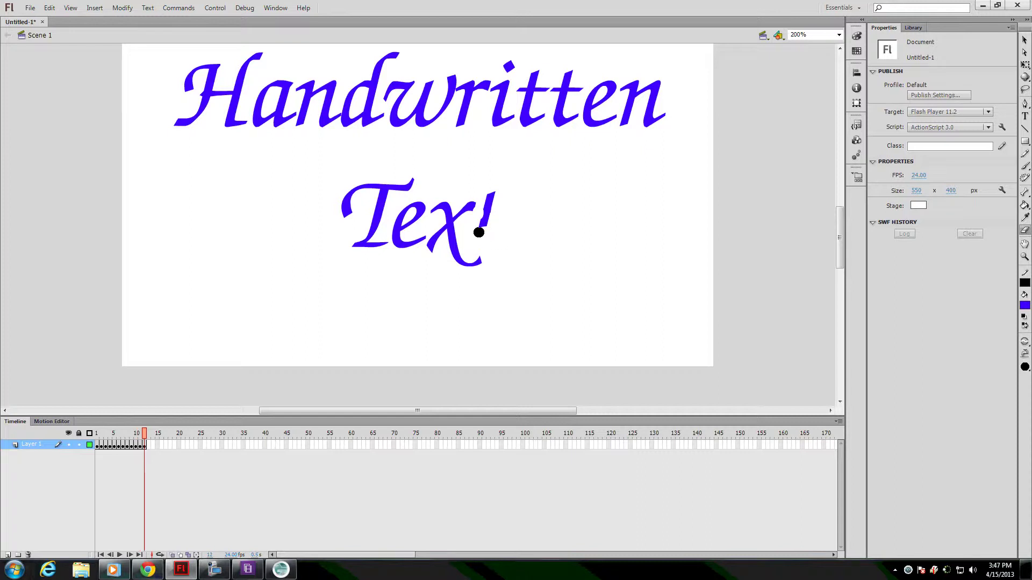
{"action": "key", "text": "F6"}
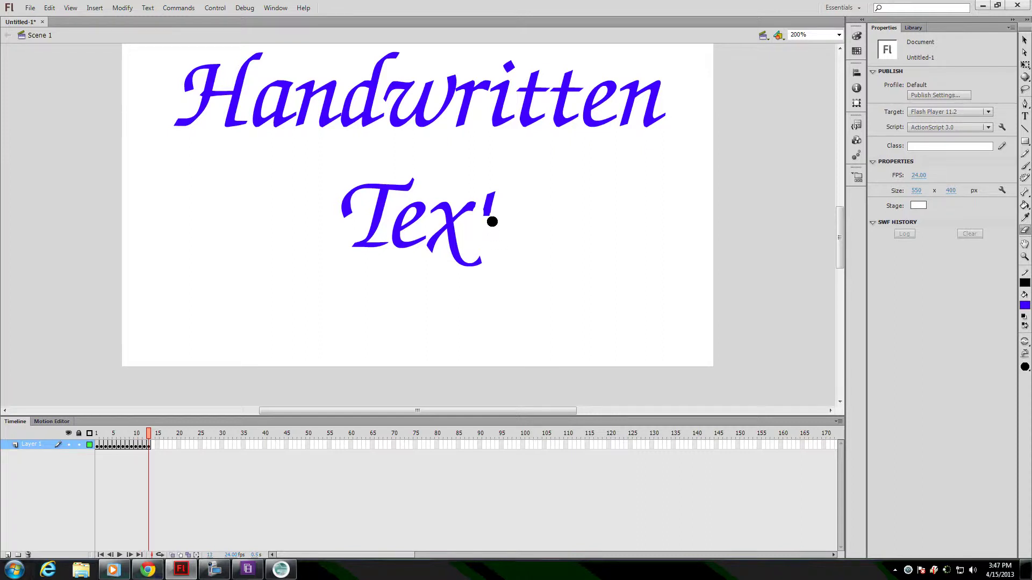
{"action": "key", "text": "F6"}
{"action": "key", "text": "F6"}
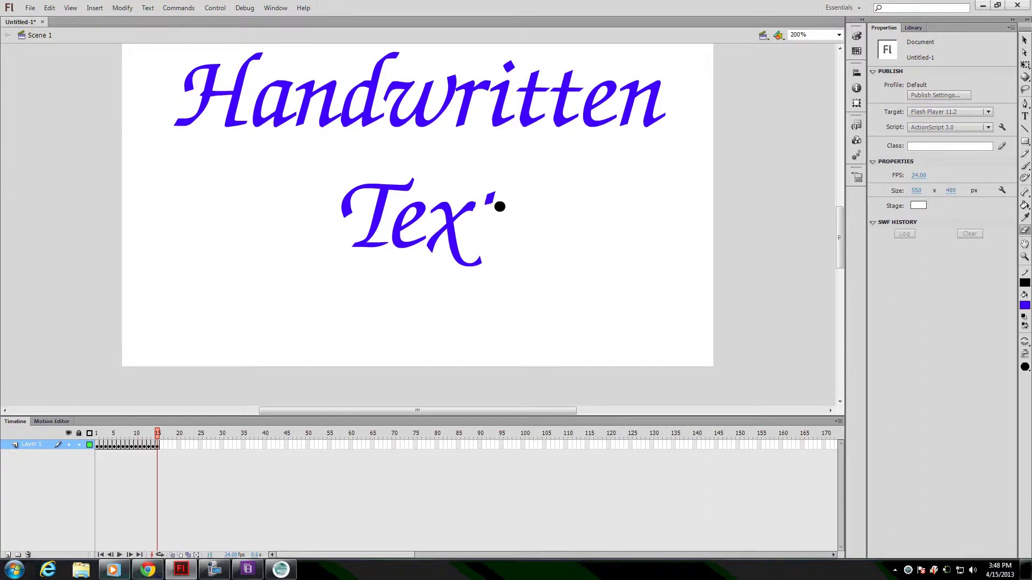
- Erase the tick after 'Tex', then keep keyframing and erasing through the x and e
{"action": "key", "text": "F6"}
{"action": "left_click_drag", "start_coordinate": [499, 206], "coordinate": [496, 200]}
{"action": "key", "text": "F6"}
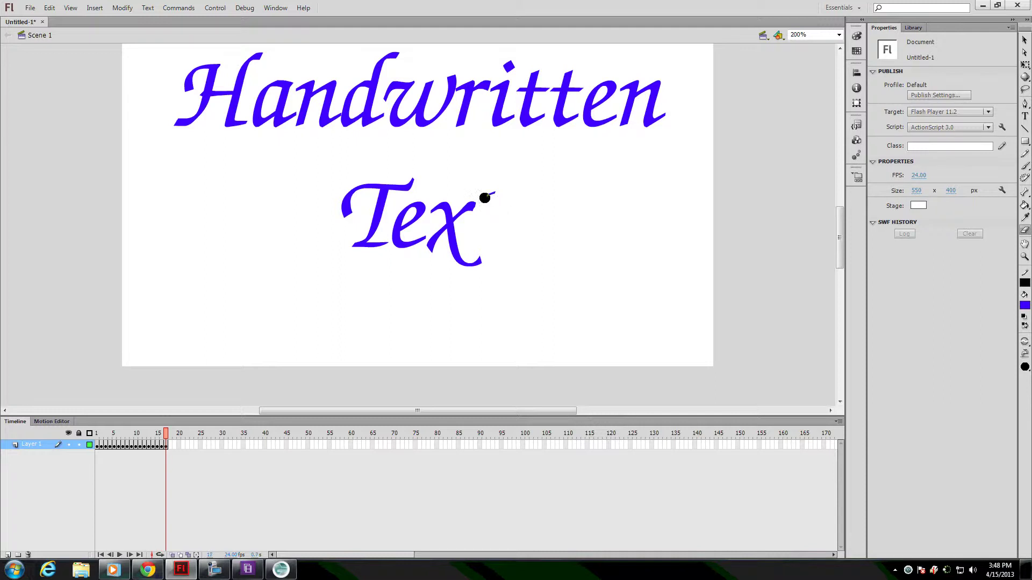
{"action": "key", "text": "F6"}
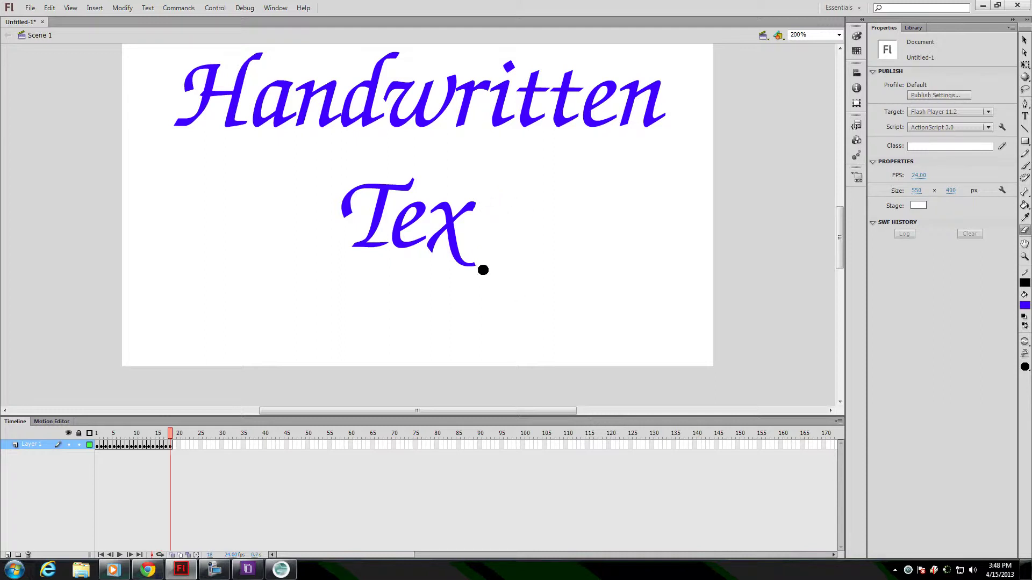
{"action": "key", "text": "F6"}
{"action": "key", "text": "F6"}
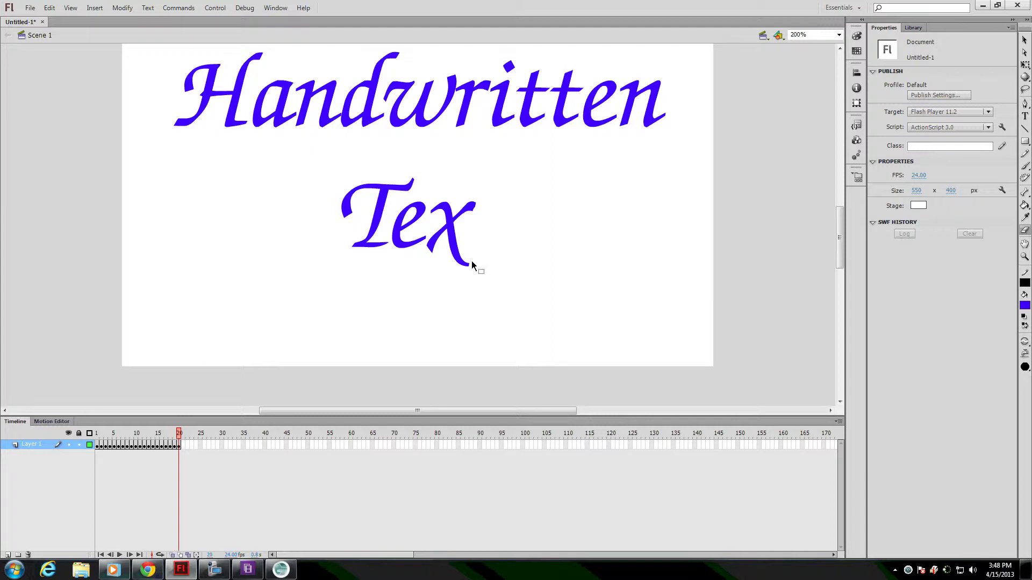
{"action": "key", "text": "F6"}
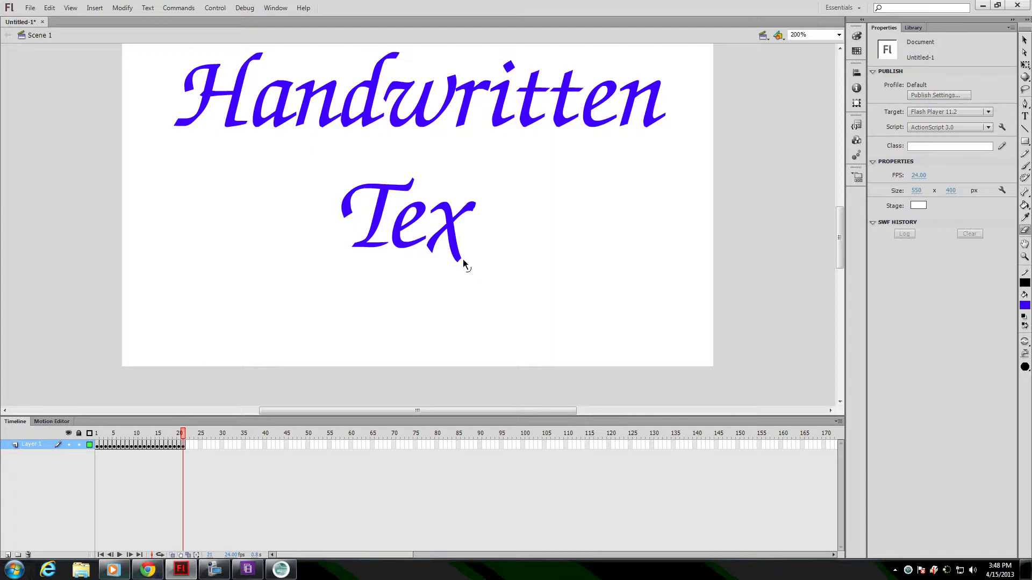
{"action": "key", "text": "F6"}
{"action": "key", "text": "F6"}
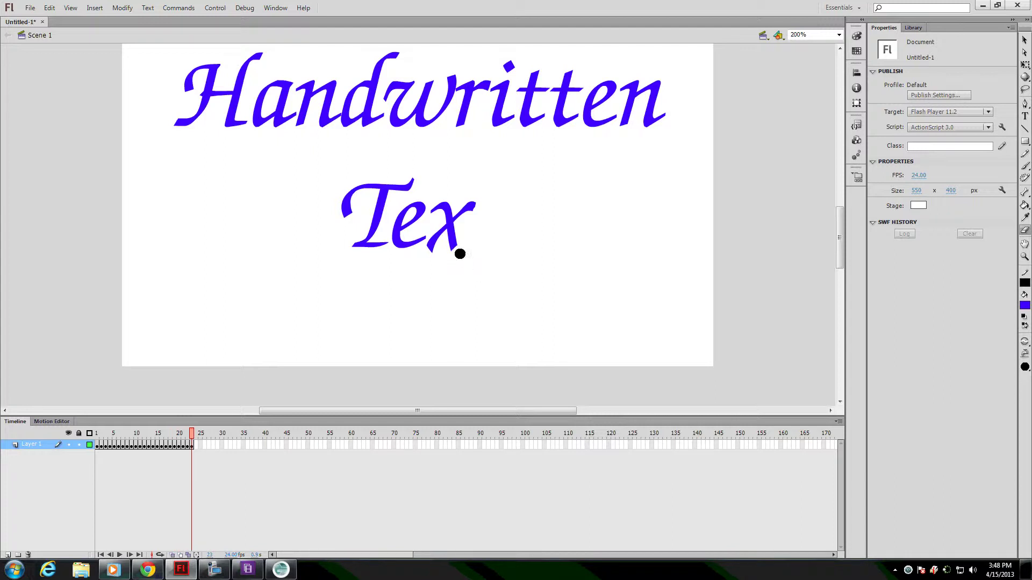
{"action": "key", "text": "F6"}
{"action": "key", "text": "F6"}
{"action": "key", "text": "F6"}
{"action": "key", "text": "F6"}
{"action": "key", "text": "F6"}
{"action": "key", "text": "shift+F5"}
{"action": "key", "text": "shift+F5"}
{"action": "key", "text": "shift+F5"}
{"action": "key", "text": "shift+F5"}
{"action": "key", "text": "shift+F5"}
{"action": "key", "text": "shift+F5"}
{"action": "key", "text": "shift+F5"}
{"action": "key", "text": "shift+F5"}
{"action": "key", "text": "shift+F5"}
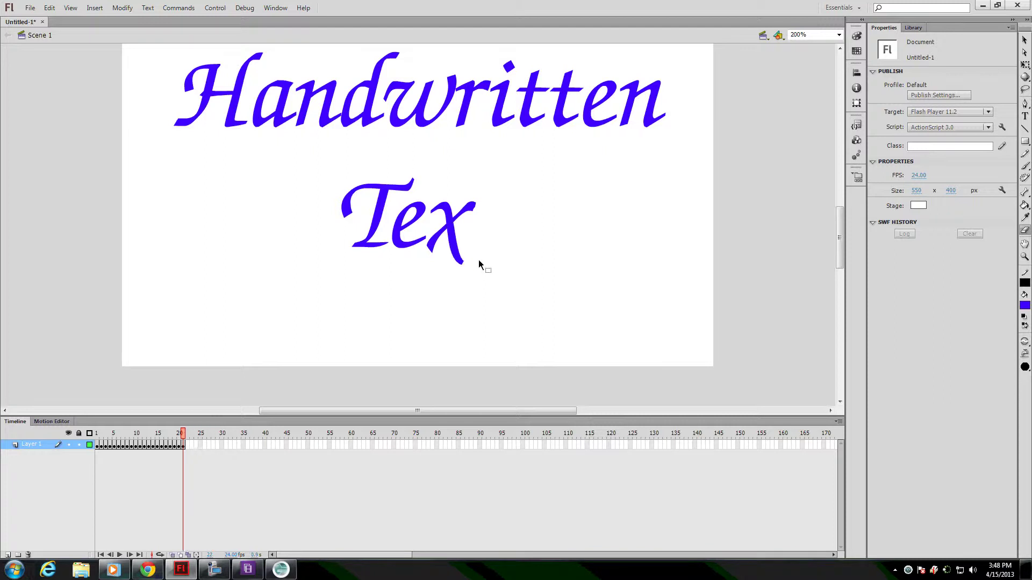
{"action": "key", "text": "ctrl+z"}
{"action": "key", "text": "ctrl+z"}
{"action": "key", "text": "ctrl+z"}
{"action": "key", "text": "ctrl+z"}
{"action": "key", "text": "ctrl+z"}
{"action": "key", "text": "ctrl+z"}
{"action": "key", "text": "ctrl+z"}
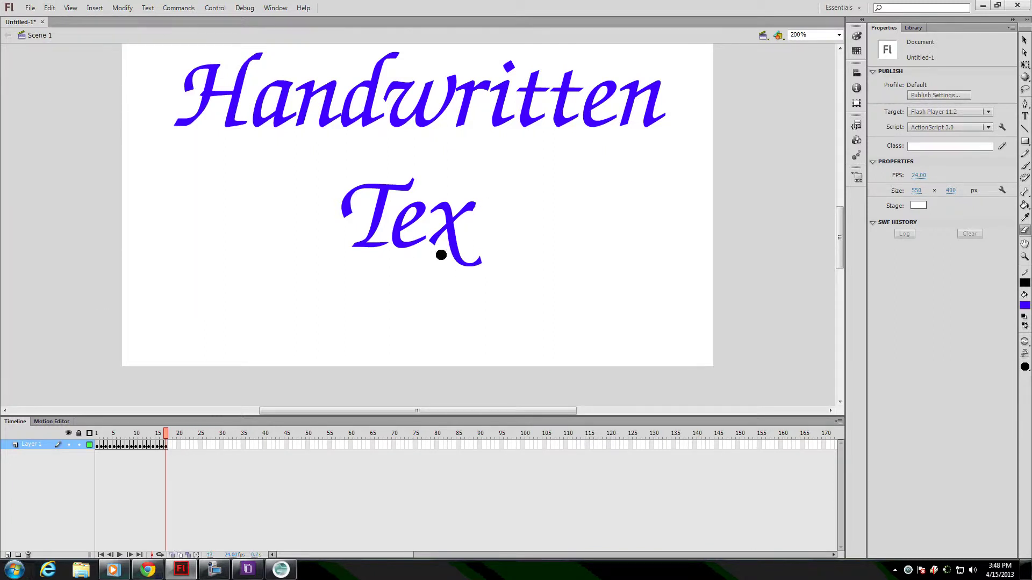
{"action": "key", "text": "ctrl+z"}
{"action": "key", "text": "ctrl+z"}
{"action": "key", "text": "ctrl+z"}
{"action": "key", "text": "ctrl+z"}
{"action": "key", "text": "ctrl+z"}
{"action": "key", "text": "ctrl+z"}
{"action": "key", "text": "ctrl+z"}
{"action": "key", "text": "ctrl+z"}
{"action": "key", "text": "ctrl+z"}
{"action": "key", "text": "ctrl+z"}
{"action": "key", "text": "ctrl+z"}
{"action": "key", "text": "ctrl+z"}
{"action": "key", "text": "ctrl+z"}
{"action": "key", "text": "ctrl+z"}
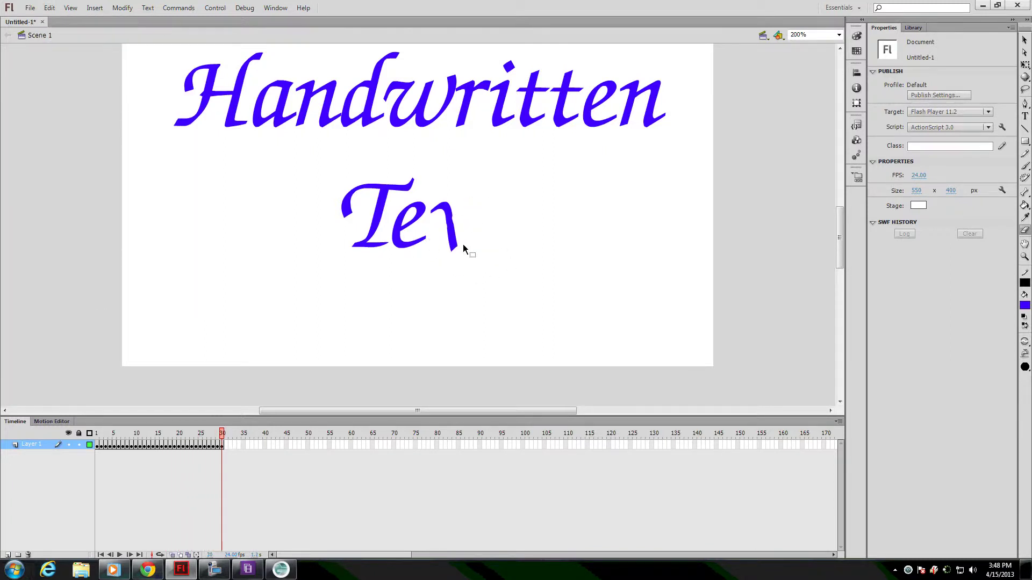
{"action": "key", "text": "ctrl+z"}
{"action": "key", "text": "ctrl+z"}
{"action": "key", "text": "ctrl+z"}
{"action": "key", "text": "ctrl+z"}
{"action": "key", "text": "ctrl+z"}
{"action": "key", "text": "ctrl+z"}
{"action": "key", "text": "ctrl+z"}
{"action": "key", "text": "ctrl+z"}
{"action": "key", "text": "ctrl+z"}
{"action": "key", "text": "ctrl+z"}
{"action": "key", "text": "ctrl+z"}
{"action": "key", "text": "ctrl+z"}
{"action": "key", "text": "ctrl+z"}
{"action": "key", "text": "ctrl+z"}
{"action": "key", "text": "ctrl+z"}
{"action": "key", "text": "ctrl+z"}
{"action": "key", "text": "ctrl+z"}
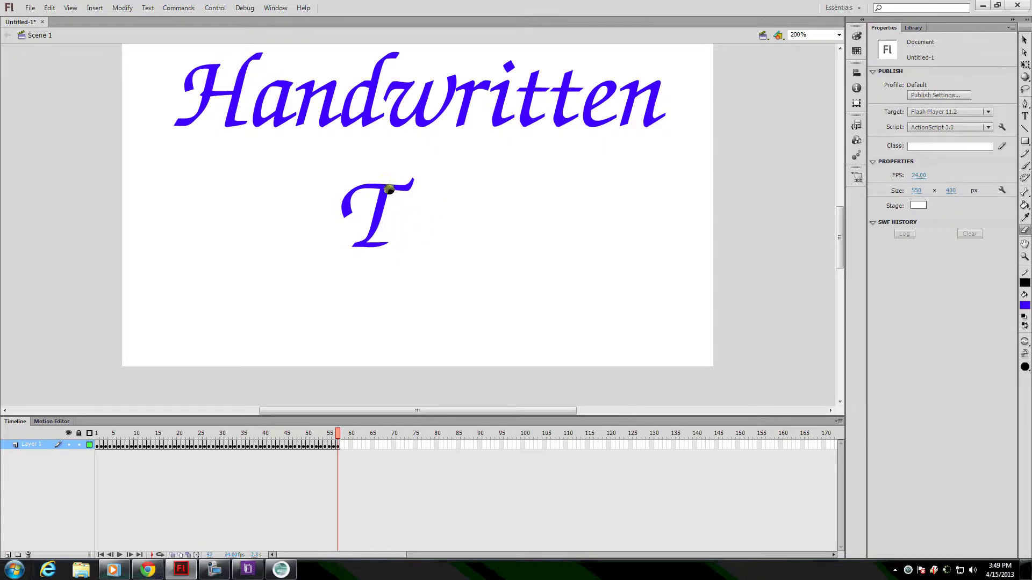
- Keyframe by keyframe, erase the T, the final n, e, t and the last i
{"action": "key", "text": "ctrl+z"}
{"action": "key", "text": "ctrl+z"}
{"action": "key", "text": "ctrl+z"}
{"action": "key", "text": "ctrl+z"}
{"action": "key", "text": "ctrl+z"}
{"action": "key", "text": "ctrl+z"}
{"action": "key", "text": "ctrl+z"}
{"action": "key", "text": "ctrl+z"}
{"action": "key", "text": "ctrl+z"}
{"action": "key", "text": "ctrl+z"}
{"action": "key", "text": "ctrl+z"}
{"action": "key", "text": "ctrl+z"}
{"action": "key", "text": "ctrl+z"}
{"action": "key", "text": "ctrl+z"}
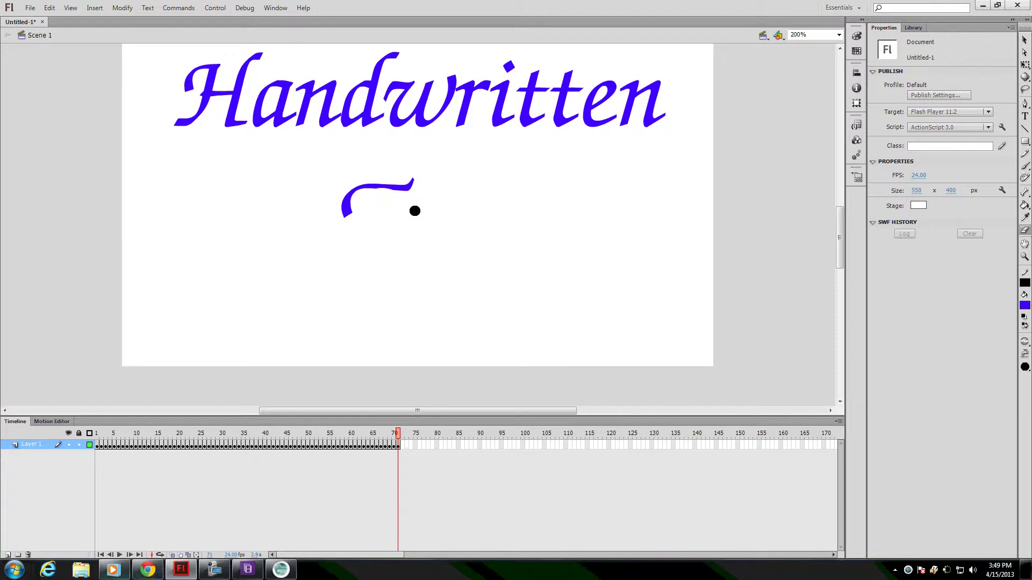
{"action": "key", "text": "F6"}
{"action": "key", "text": "F6"}
{"action": "key", "text": "F6"}
{"action": "mouse_move", "coordinate": [414, 211]}
{"action": "left_mouse_down"}
{"action": "mouse_move", "coordinate": [343, 224]}
{"action": "mouse_move", "coordinate": [351, 191]}
{"action": "mouse_move", "coordinate": [369, 182]}
{"action": "mouse_move", "coordinate": [403, 185]}
{"action": "left_mouse_up"}
{"action": "key", "text": "F6"}
{"action": "key", "text": "F6"}
{"action": "key", "text": "F6"}
{"action": "key", "text": "F6"}
{"action": "key", "text": "F6"}
{"action": "key", "text": "F6"}
{"action": "key", "text": "F6"}
{"action": "key", "text": "F6"}
{"action": "key", "text": "F6"}
{"action": "key", "text": "F6"}
- Erase the n after 'Ha' and the H until blank, removing the extra frame 280 keyframe
{"action": "key", "text": "F6"}
{"action": "key", "text": "F6"}
{"action": "key", "text": "F6"}
{"action": "key", "text": "F6"}
{"action": "key", "text": "F6"}
{"action": "key", "text": "F6"}
{"action": "key", "text": "F6"}
{"action": "key", "text": "F6"}
{"action": "mouse_move", "coordinate": [653, 115]}
{"action": "left_mouse_down"}
{"action": "mouse_move", "coordinate": [665, 79]}
{"action": "mouse_move", "coordinate": [620, 141]}
{"action": "mouse_move", "coordinate": [637, 75]}
{"action": "mouse_move", "coordinate": [626, 105]}
{"action": "mouse_move", "coordinate": [592, 122]}
{"action": "mouse_move", "coordinate": [599, 87]}
{"action": "mouse_move", "coordinate": [620, 119]}
{"action": "left_mouse_up"}
{"action": "key", "text": "F6"}
{"action": "key", "text": "F6"}
{"action": "key", "text": "F6"}
{"action": "key", "text": "F6"}
{"action": "key", "text": "F6"}
{"action": "key", "text": "F6"}
{"action": "key", "text": "F6"}
{"action": "key", "text": "F6"}
{"action": "key", "text": "F6"}
{"action": "key", "text": "F6"}
{"action": "key", "text": "F6"}
{"action": "key", "text": "F6"}
{"action": "key", "text": "F6"}
{"action": "key", "text": "F6"}
{"action": "key", "text": "F6"}
{"action": "key", "text": "F6"}
{"action": "key", "text": "F6"}
{"action": "key", "text": "F6"}
{"action": "key", "text": "F6"}
{"action": "key", "text": "F6"}
{"action": "key", "text": "F6"}
{"action": "key", "text": "F6"}
{"action": "key", "text": "F6"}
{"action": "key", "text": "F6"}
{"action": "key", "text": "F6"}
{"action": "key", "text": "F6"}
{"action": "key", "text": "F6"}
{"action": "key", "text": "F6"}
{"action": "key", "text": "F6"}
{"action": "mouse_move", "coordinate": [574, 87]}
{"action": "left_mouse_down"}
{"action": "mouse_move", "coordinate": [579, 125]}
{"action": "mouse_move", "coordinate": [564, 115]}
{"action": "mouse_move", "coordinate": [573, 80]}
{"action": "mouse_move", "coordinate": [570, 93]}
{"action": "mouse_move", "coordinate": [529, 94]}
{"action": "mouse_move", "coordinate": [544, 114]}
{"action": "mouse_move", "coordinate": [529, 113]}
{"action": "mouse_move", "coordinate": [530, 76]}
{"action": "left_mouse_up"}
{"action": "key", "text": "F6"}
{"action": "key", "text": "F6"}
{"action": "key", "text": "F6"}
{"action": "key", "text": "F6"}
{"action": "key", "text": "F6"}
{"action": "key", "text": "F6"}
{"action": "key", "text": "F6"}
{"action": "key", "text": "F6"}
{"action": "key", "text": "F6"}
{"action": "key", "text": "F6"}
{"action": "key", "text": "F6"}
{"action": "key", "text": "F6"}
{"action": "key", "text": "F6"}
{"action": "key", "text": "F6"}
{"action": "key", "text": "F6"}
{"action": "key", "text": "F6"}
{"action": "key", "text": "F6"}
{"action": "key", "text": "F6"}
{"action": "key", "text": "F6"}
{"action": "key", "text": "F6"}
{"action": "key", "text": "F6"}
{"action": "key", "text": "F6"}
{"action": "key", "text": "F6"}
{"action": "key", "text": "F6"}
{"action": "key", "text": "F6"}
{"action": "key", "text": "F6"}
{"action": "key", "text": "F6"}
{"action": "key", "text": "F6"}
{"action": "mouse_move", "coordinate": [509, 129]}
{"action": "left_mouse_down"}
{"action": "mouse_move", "coordinate": [501, 92]}
{"action": "mouse_move", "coordinate": [494, 76]}
{"action": "mouse_move", "coordinate": [476, 114]}
{"action": "mouse_move", "coordinate": [477, 78]}
{"action": "mouse_move", "coordinate": [461, 93]}
{"action": "mouse_move", "coordinate": [462, 74]}
{"action": "mouse_move", "coordinate": [432, 122]}
{"action": "mouse_move", "coordinate": [420, 122]}
{"action": "mouse_move", "coordinate": [438, 80]}
{"action": "mouse_move", "coordinate": [404, 122]}
{"action": "mouse_move", "coordinate": [399, 88]}
{"action": "mouse_move", "coordinate": [360, 127]}
{"action": "mouse_move", "coordinate": [397, 53]}
{"action": "mouse_move", "coordinate": [378, 68]}
{"action": "mouse_move", "coordinate": [364, 115]}
{"action": "mouse_move", "coordinate": [346, 121]}
{"action": "mouse_move", "coordinate": [359, 88]}
{"action": "left_mouse_up"}
{"action": "key", "text": "F6"}
{"action": "key", "text": "F6"}
{"action": "key", "text": "F6"}
{"action": "key", "text": "F6"}
{"action": "key", "text": "F6"}
{"action": "key", "text": "F6"}
{"action": "key", "text": "F6"}
{"action": "key", "text": "F6"}
{"action": "key", "text": "F6"}
{"action": "key", "text": "F6"}
{"action": "key", "text": "F6"}
{"action": "key", "text": "F6"}
{"action": "key", "text": "F6"}
{"action": "key", "text": "F6"}
{"action": "key", "text": "F6"}
{"action": "key", "text": "F6"}
{"action": "key", "text": "F6"}
{"action": "key", "text": "F6"}
{"action": "key", "text": "F6"}
{"action": "key", "text": "F6"}
{"action": "key", "text": "F6"}
{"action": "key", "text": "F6"}
{"action": "key", "text": "F6"}
{"action": "key", "text": "F6"}
{"action": "key", "text": "F6"}
{"action": "key", "text": "F6"}
{"action": "key", "text": "F6"}
{"action": "key", "text": "F6"}
{"action": "key", "text": "F6"}
{"action": "key", "text": "F6"}
{"action": "key", "text": "F6"}
{"action": "key", "text": "F6"}
{"action": "key", "text": "F6"}
{"action": "key", "text": "F6"}
{"action": "key", "text": "F6"}
{"action": "key", "text": "F6"}
{"action": "key", "text": "F6"}
{"action": "key", "text": "F6"}
{"action": "key", "text": "F6"}
{"action": "key", "text": "F6"}
{"action": "key", "text": "F6"}
{"action": "key", "text": "F6"}
{"action": "key", "text": "F6"}
{"action": "key", "text": "F6"}
{"action": "key", "text": "F6"}
{"action": "key", "text": "F6"}
{"action": "key", "text": "F6"}
{"action": "key", "text": "F6"}
{"action": "key", "text": "F6"}
{"action": "key", "text": "F6"}
{"action": "key", "text": "F6"}
{"action": "key", "text": "F6"}
{"action": "key", "text": "F6"}
{"action": "key", "text": "F6"}
{"action": "key", "text": "F6"}
{"action": "key", "text": "F6"}
{"action": "key", "text": "F6"}
{"action": "key", "text": "F6"}
{"action": "key", "text": "F6"}
{"action": "key", "text": "F6"}
{"action": "key", "text": "F6"}
{"action": "key", "text": "F6"}
{"action": "key", "text": "F6"}
{"action": "key", "text": "F6"}
{"action": "key", "text": "F6"}
{"action": "key", "text": "F6"}
{"action": "key", "text": "F6"}
{"action": "key", "text": "F6"}
{"action": "key", "text": "F6"}
{"action": "key", "text": "F6"}
{"action": "key", "text": "F6"}
{"action": "key", "text": "F6"}
{"action": "mouse_move", "coordinate": [323, 131]}
{"action": "left_mouse_down"}
{"action": "mouse_move", "coordinate": [338, 80]}
{"action": "mouse_move", "coordinate": [304, 122]}
{"action": "mouse_move", "coordinate": [313, 87]}
{"action": "mouse_move", "coordinate": [289, 120]}
{"action": "mouse_move", "coordinate": [290, 91]}
{"action": "mouse_move", "coordinate": [268, 118]}
{"action": "mouse_move", "coordinate": [257, 111]}
{"action": "mouse_move", "coordinate": [263, 92]}
{"action": "mouse_move", "coordinate": [299, 85]}
{"action": "left_mouse_up"}
{"action": "key", "text": "F6"}
{"action": "key", "text": "F6"}
{"action": "key", "text": "F6"}
{"action": "key", "text": "F6"}
{"action": "key", "text": "F6"}
{"action": "key", "text": "F6"}
{"action": "key", "text": "F6"}
{"action": "key", "text": "F6"}
{"action": "key", "text": "F6"}
{"action": "key", "text": "F6"}
{"action": "key", "text": "F6"}
{"action": "key", "text": "F6"}
{"action": "key", "text": "F6"}
{"action": "key", "text": "F6"}
{"action": "key", "text": "F6"}
{"action": "key", "text": "F6"}
{"action": "key", "text": "F6"}
{"action": "key", "text": "F6"}
{"action": "key", "text": "F6"}
{"action": "key", "text": "F6"}
{"action": "key", "text": "F6"}
{"action": "key", "text": "F6"}
{"action": "key", "text": "F6"}
{"action": "key", "text": "F6"}
{"action": "key", "text": "F6"}
{"action": "key", "text": "F6"}
{"action": "key", "text": "F6"}
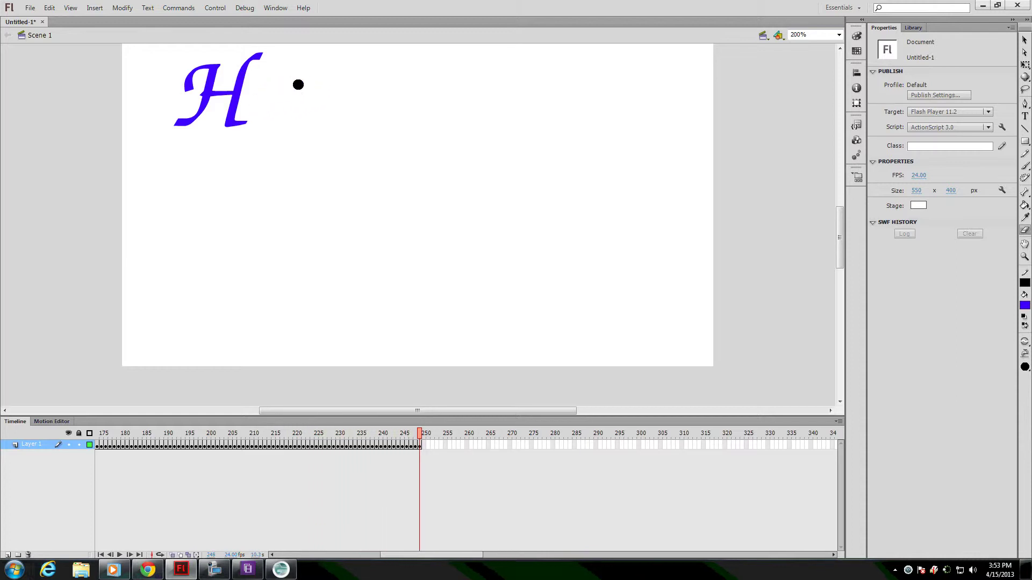
{"action": "key", "text": "F6"}
{"action": "key", "text": "F6"}
{"action": "left_click_drag", "start_coordinate": [231, 90], "coordinate": [214, 92]}
{"action": "key", "text": "F6"}
{"action": "key", "text": "F6"}
{"action": "key", "text": "F6"}
{"action": "key", "text": "F6"}
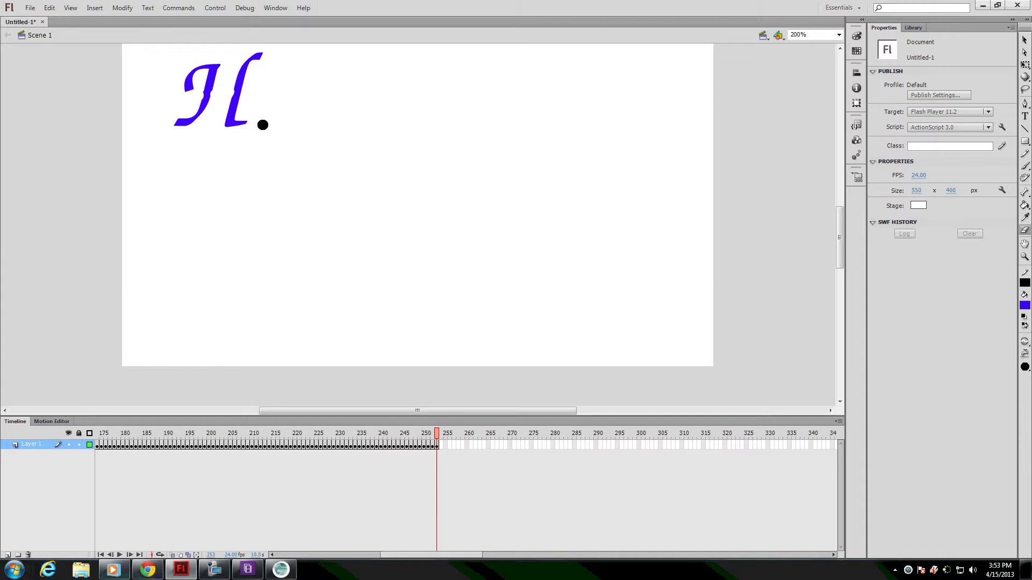
{"action": "key", "text": "F6"}
{"action": "key", "text": "F6"}
{"action": "mouse_move", "coordinate": [260, 122]}
{"action": "left_mouse_down"}
{"action": "mouse_move", "coordinate": [231, 113]}
{"action": "mouse_move", "coordinate": [242, 70]}
{"action": "mouse_move", "coordinate": [262, 54]}
{"action": "left_mouse_up"}
{"action": "key", "text": "F6"}
{"action": "key", "text": "F6"}
{"action": "key", "text": "F6"}
{"action": "key", "text": "F6"}
{"action": "key", "text": "F6"}
{"action": "key", "text": "F6"}
{"action": "key", "text": "F6"}
{"action": "key", "text": "F6"}
{"action": "key", "text": "F6"}
{"action": "key", "text": "F6"}
{"action": "key", "text": "F6"}
{"action": "mouse_move", "coordinate": [176, 131]}
{"action": "left_mouse_down"}
{"action": "mouse_move", "coordinate": [205, 103]}
{"action": "mouse_move", "coordinate": [211, 78]}
{"action": "mouse_move", "coordinate": [191, 76]}
{"action": "mouse_move", "coordinate": [193, 91]}
{"action": "left_mouse_up"}
{"action": "key", "text": "F6"}
{"action": "key", "text": "F6"}
{"action": "key", "text": "F6"}
{"action": "key", "text": "F6"}
{"action": "key", "text": "F6"}
{"action": "key", "text": "F6"}
{"action": "key", "text": "F6"}
{"action": "key", "text": "F6"}
{"action": "key", "text": "F6"}
{"action": "key", "text": "F6"}
{"action": "key", "text": "F6"}
{"action": "key", "text": "ctrl+z"}
{"action": "key", "text": "F6"}
{"action": "key", "text": "F6"}
{"action": "key", "text": "ctrl+z"}
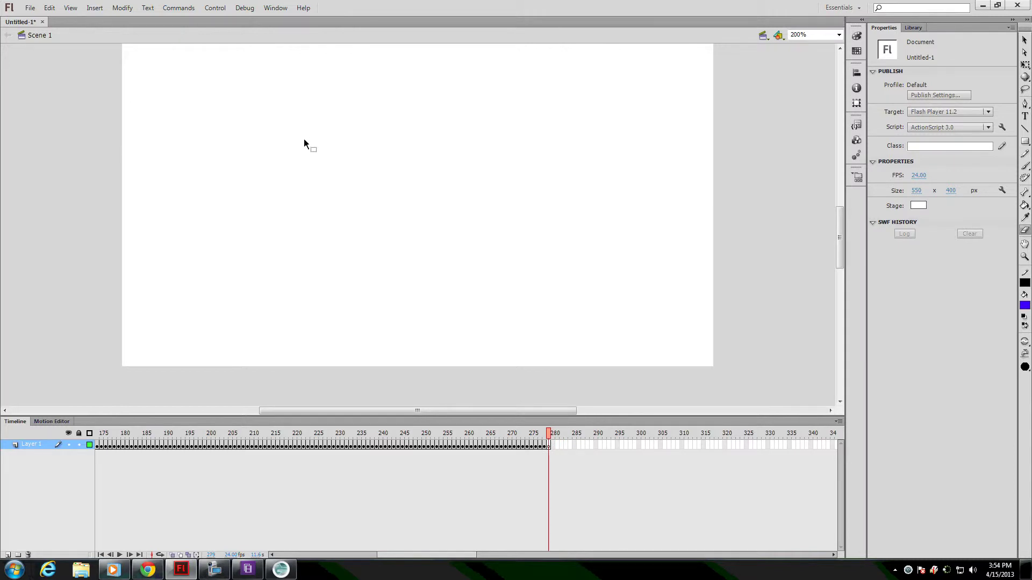
- With the Selection tool, return to frame 1 and select every frame of Layer 1
{"action": "left_click", "coordinate": [1025, 41]}
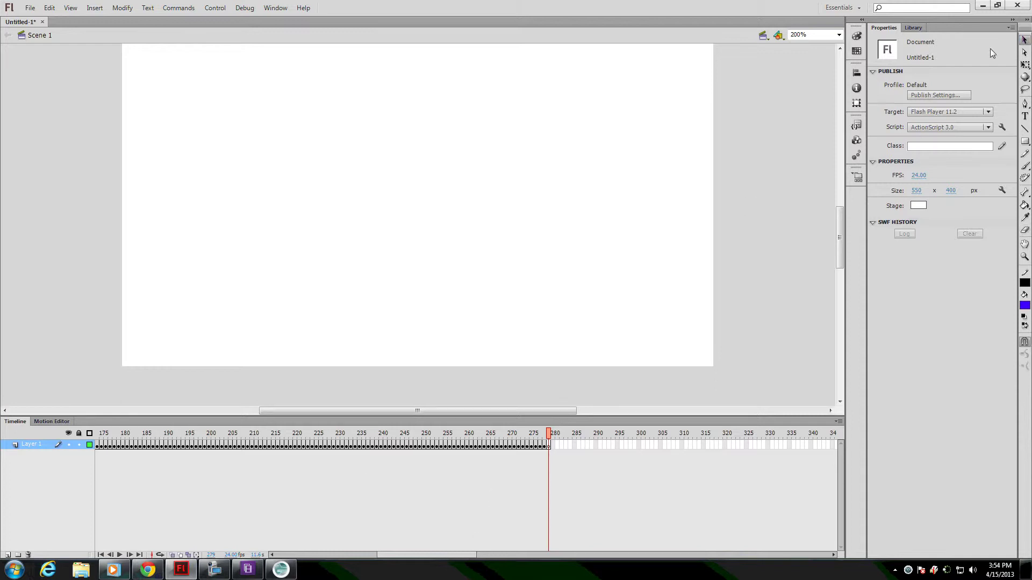
{"action": "left_click", "coordinate": [547, 446]}
{"action": "left_click_drag", "start_coordinate": [460, 555], "coordinate": [351, 555]}
{"action": "left_click", "coordinate": [99, 444]}
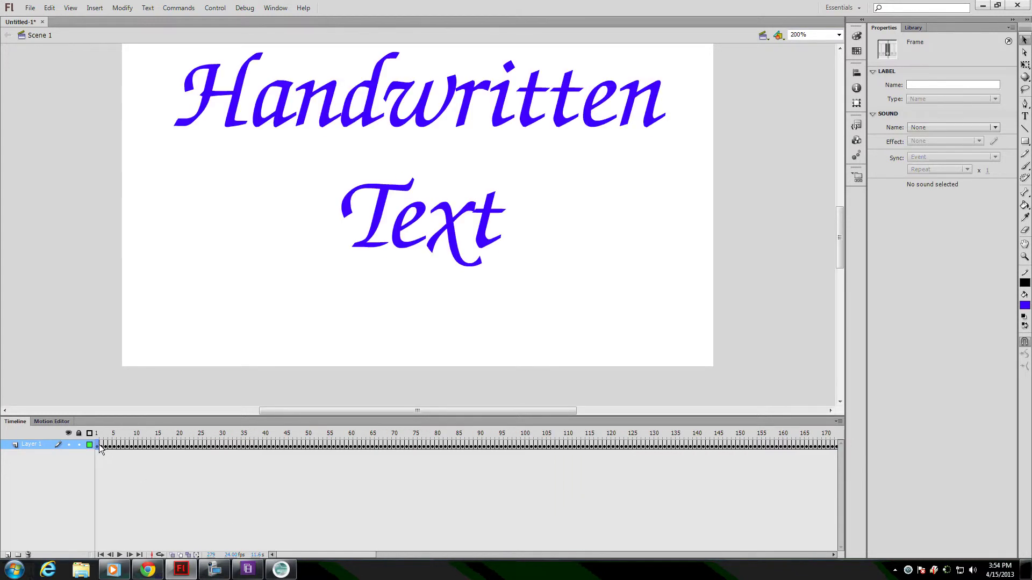
{"action": "key", "text": "ctrl+alt+a"}
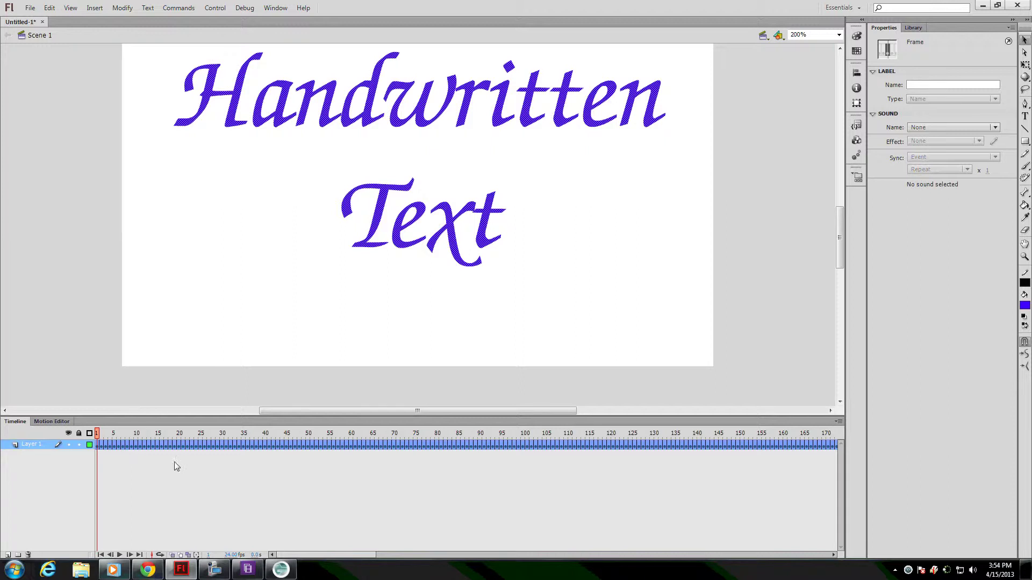
- Reverse all selected frames and play the animation from the start to preview the write-on
{"action": "right_click", "coordinate": [179, 446]}
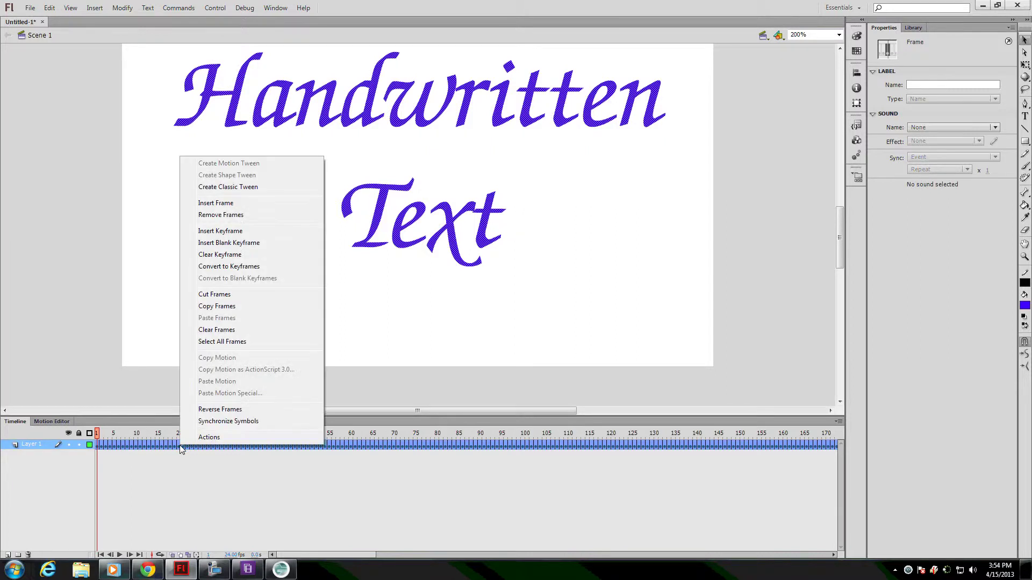
{"action": "left_click", "coordinate": [221, 411]}
{"action": "left_click", "coordinate": [443, 380]}
{"action": "scroll", "coordinate": [443, 380], "scroll_direction": "up", "scroll_amount": 1}
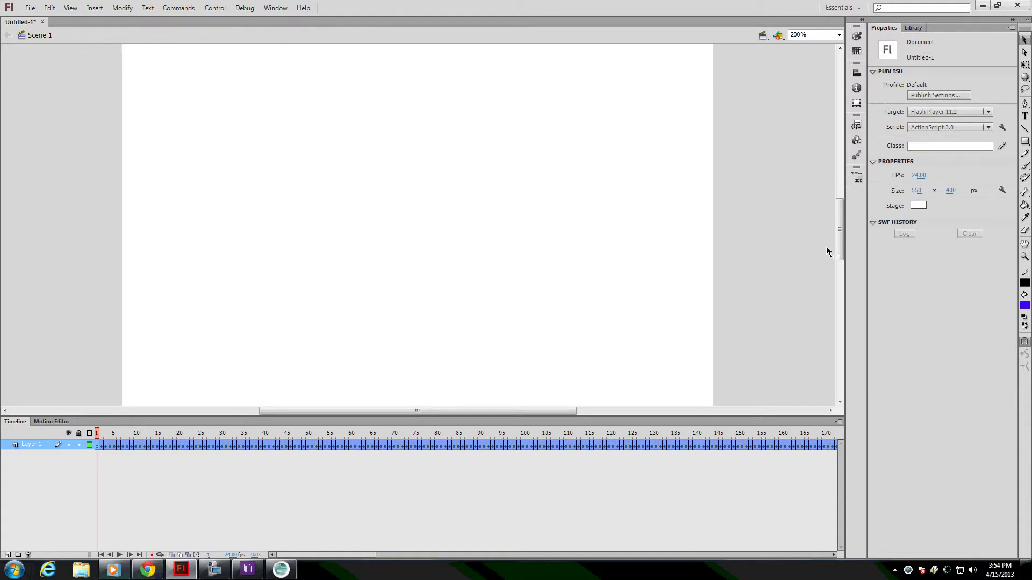
{"action": "left_click", "coordinate": [119, 555]}
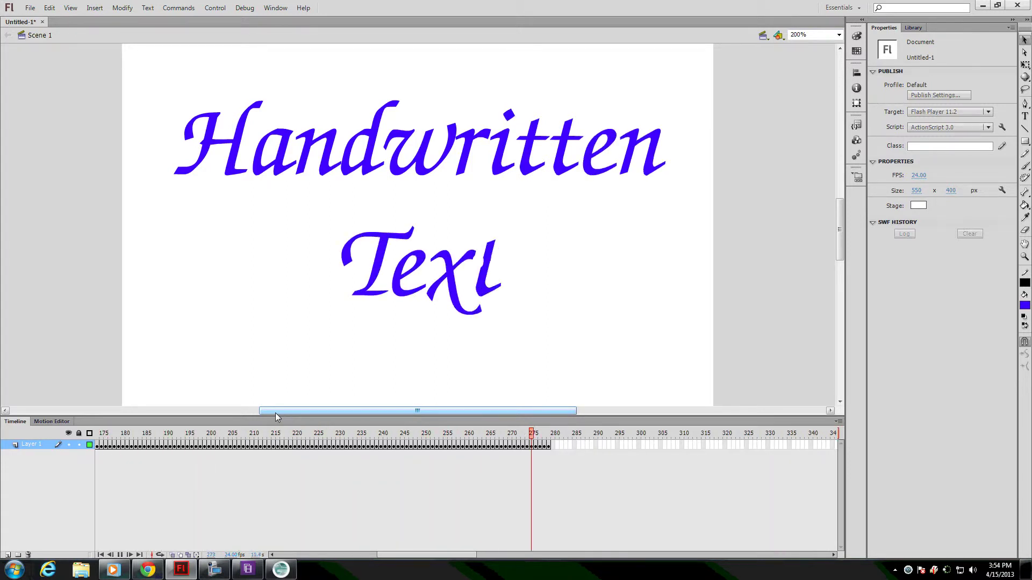
{"action": "key", "text": "ctrl+alt+a"}
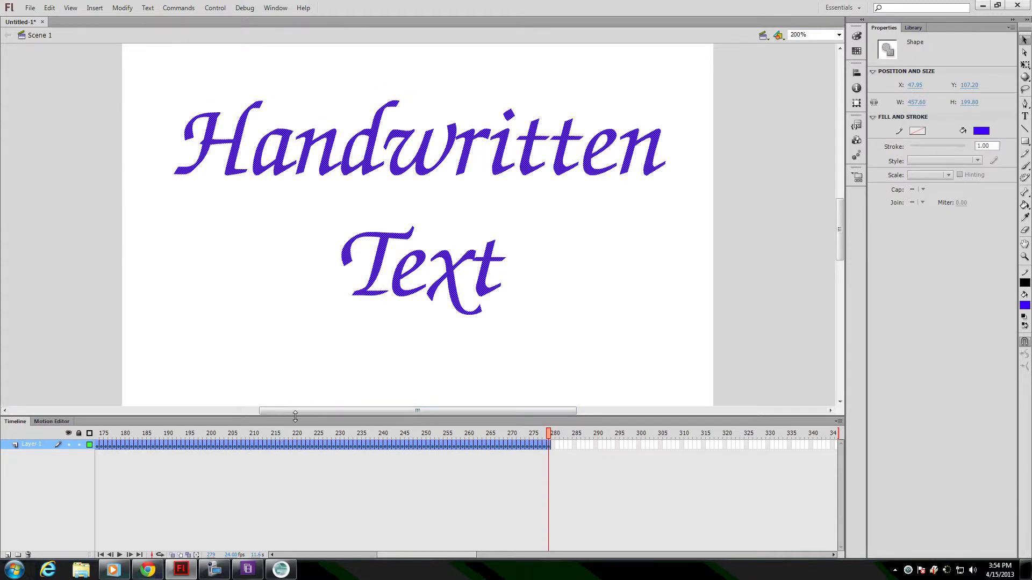
{"action": "left_click", "coordinate": [549, 445]}
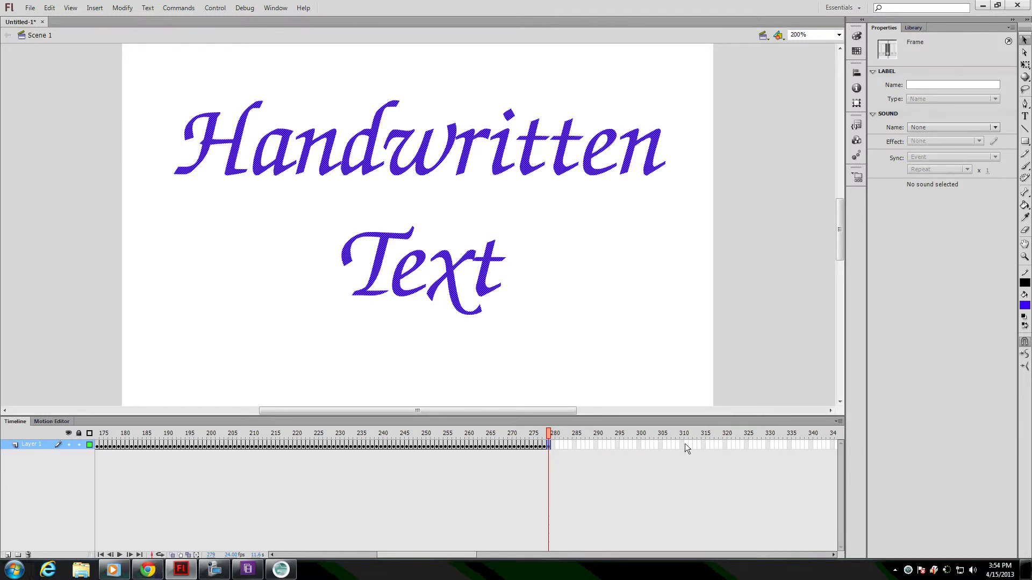
{"action": "left_click", "coordinate": [810, 445]}
{"action": "right_click", "coordinate": [810, 444]}
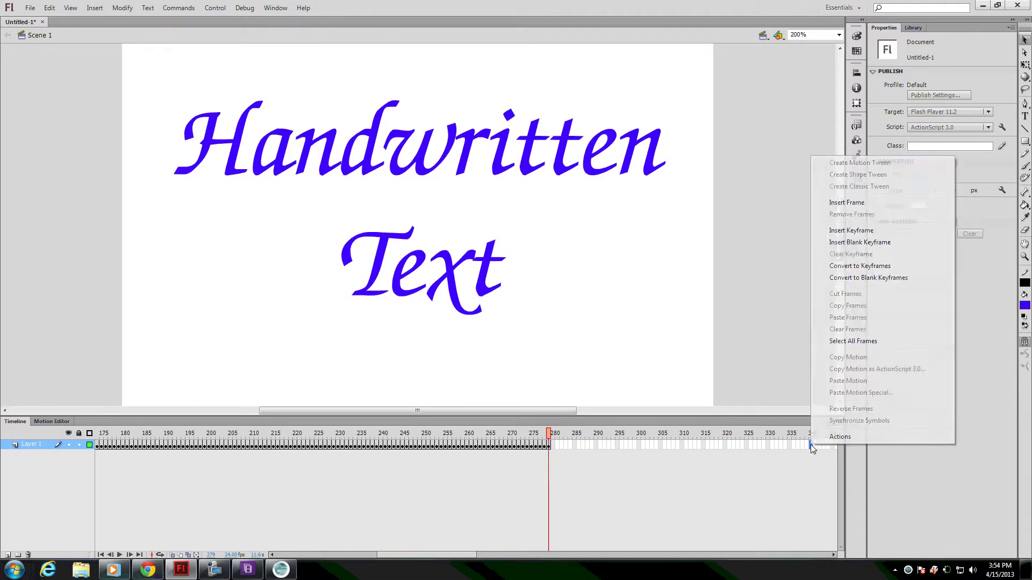
{"action": "left_click", "coordinate": [849, 204]}
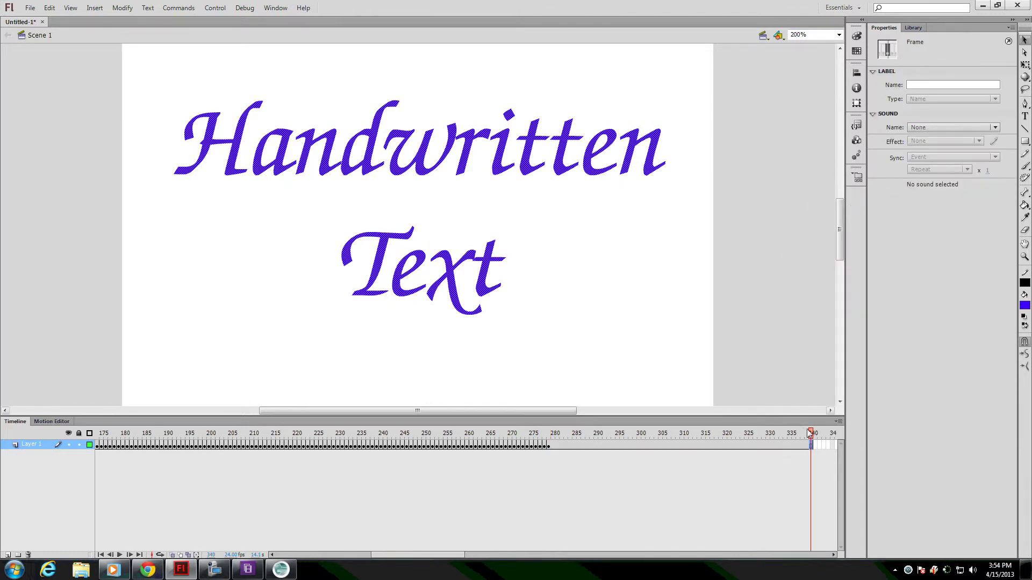
{"action": "mouse_move", "coordinate": [815, 438]}
{"action": "left_mouse_down"}
{"action": "mouse_move", "coordinate": [285, 451]}
{"action": "mouse_move", "coordinate": [43, 477]}
{"action": "left_mouse_up"}
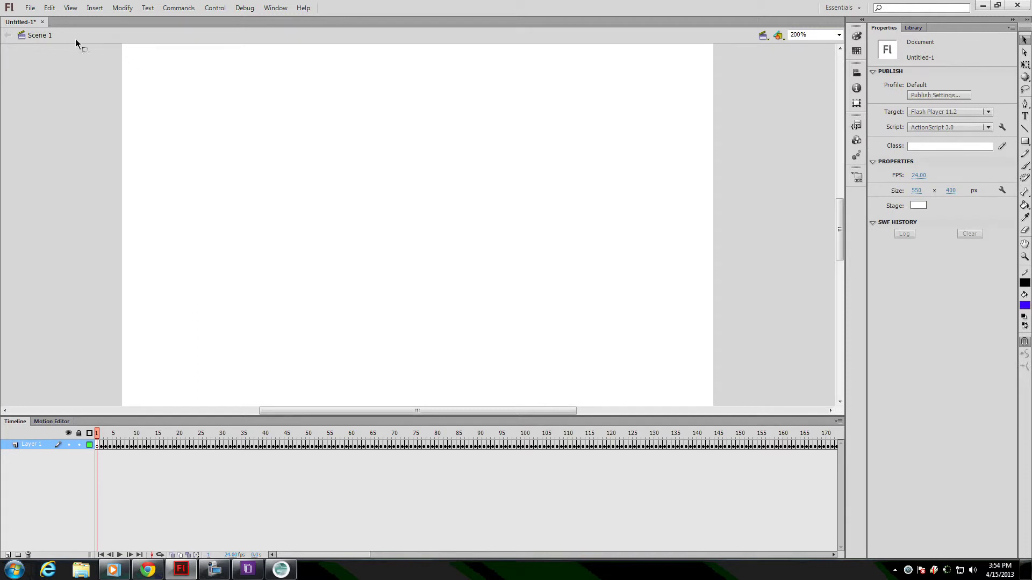
- Save the document as 'handwritten text.fla'
{"action": "left_click", "coordinate": [30, 7]}
{"action": "left_click", "coordinate": [58, 95]}
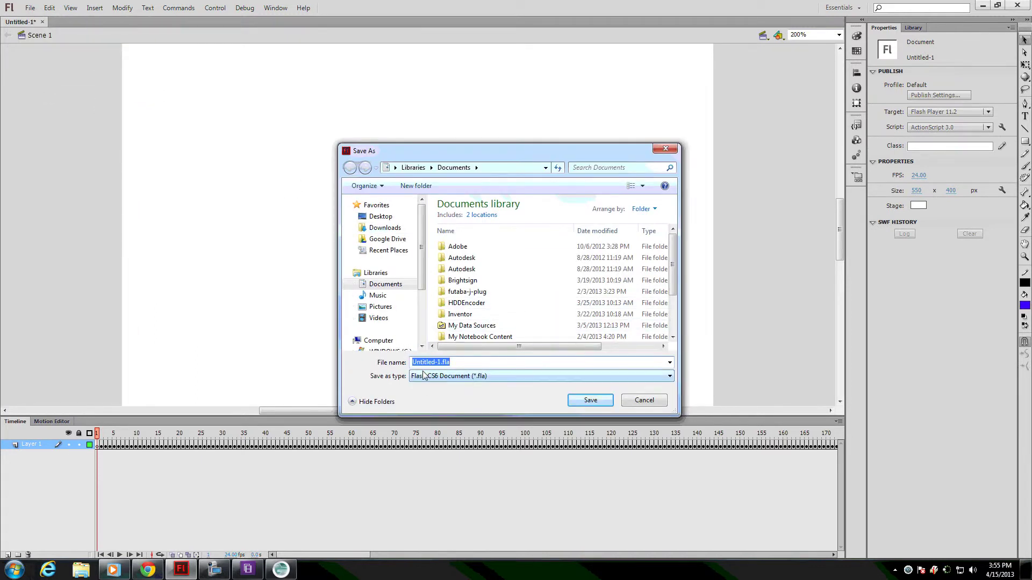
{"action": "key", "text": "BackSpace"}
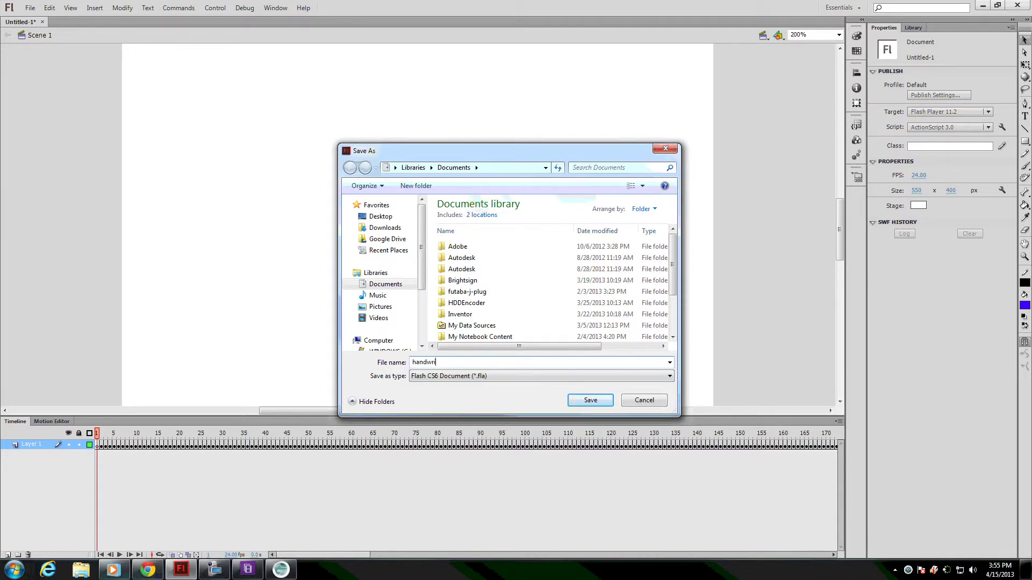
{"action": "key", "text": "Return"}
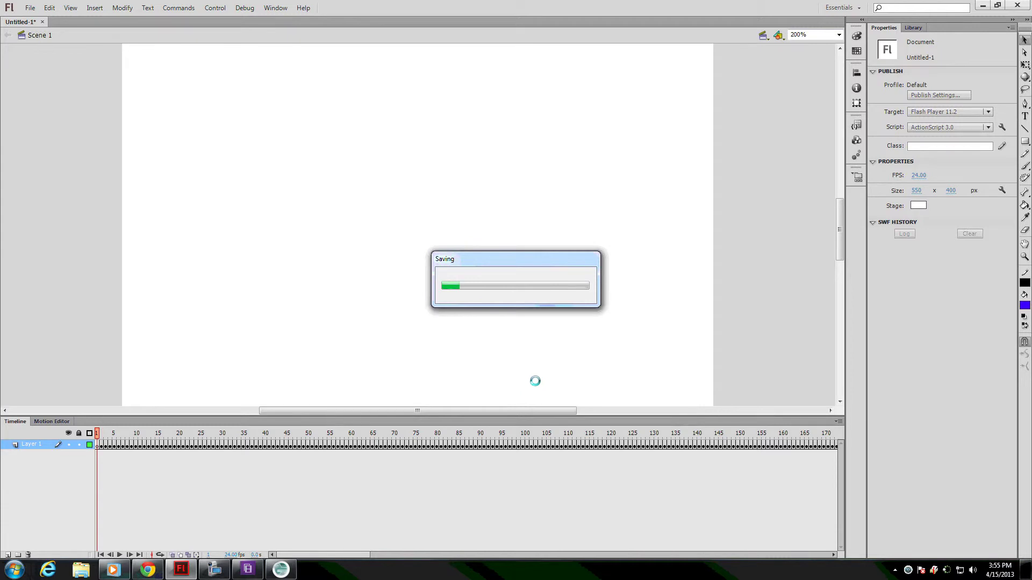
- Export a QuickTime movie 'handwritten text.mov' to Videos > Tutorials, ignoring stage colour for transparency
{"action": "left_click", "coordinate": [27, 8]}
{"action": "mouse_move", "coordinate": [80, 183]}
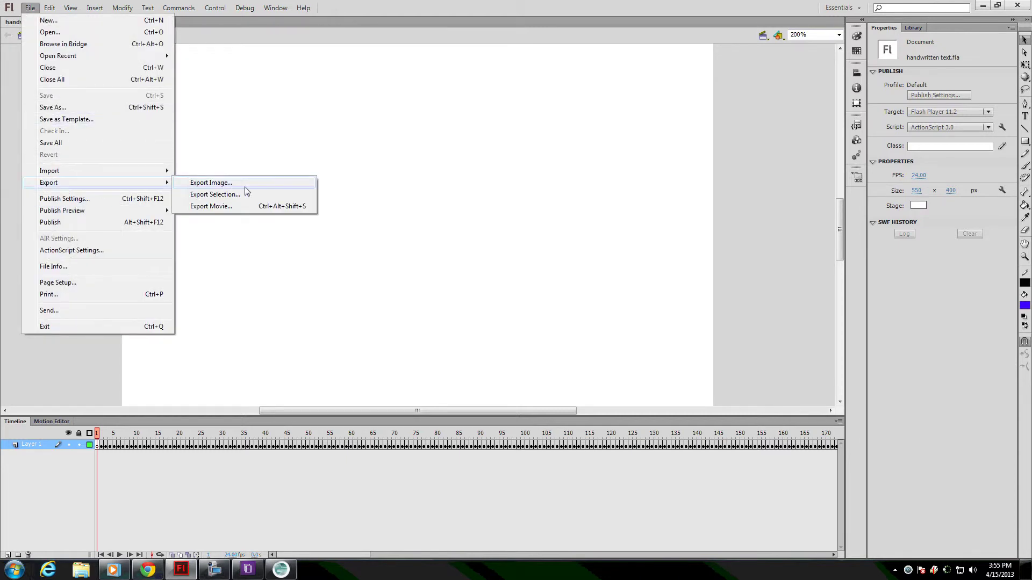
{"action": "left_click", "coordinate": [242, 207]}
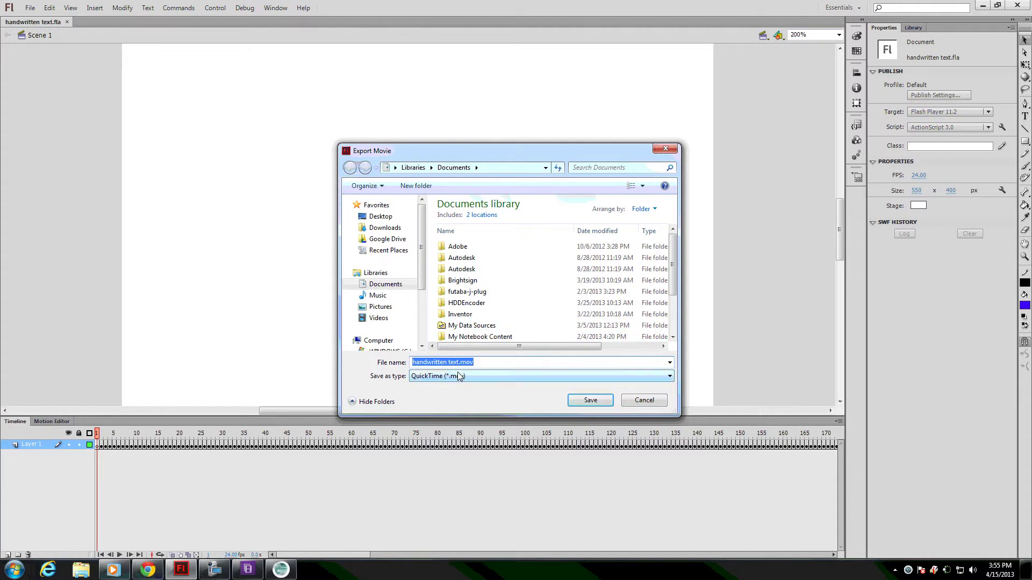
{"action": "left_click", "coordinate": [378, 318]}
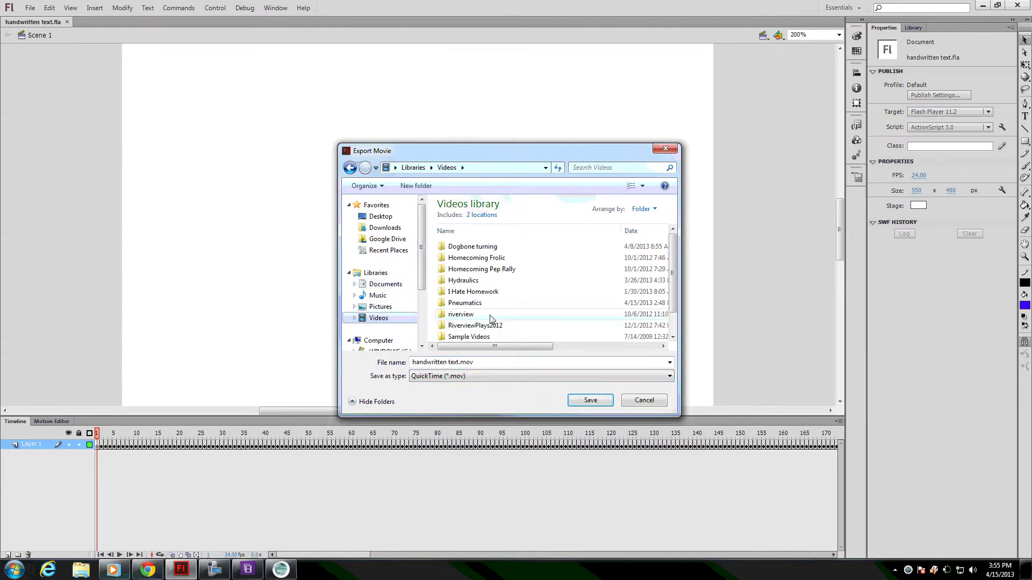
{"action": "left_click", "coordinate": [475, 327]}
{"action": "scroll", "coordinate": [474, 326], "scroll_direction": "down", "scroll_amount": 1}
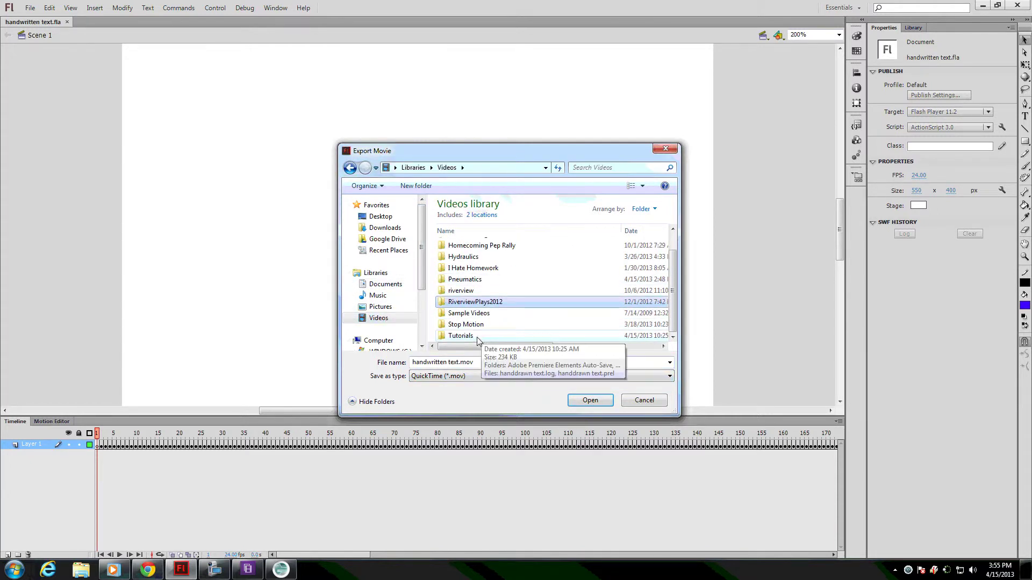
{"action": "double_click", "coordinate": [476, 337]}
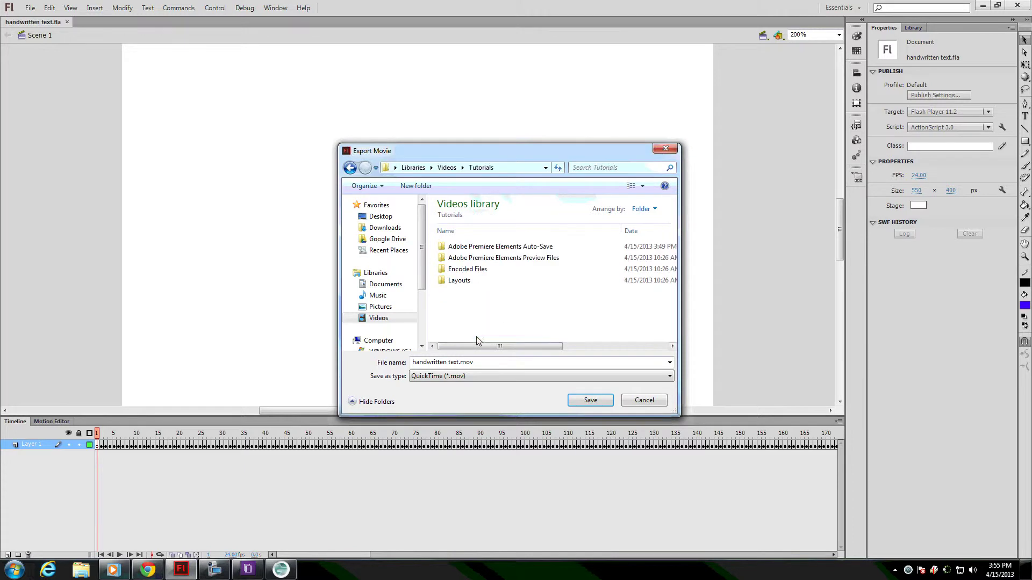
{"action": "left_click", "coordinate": [591, 401]}
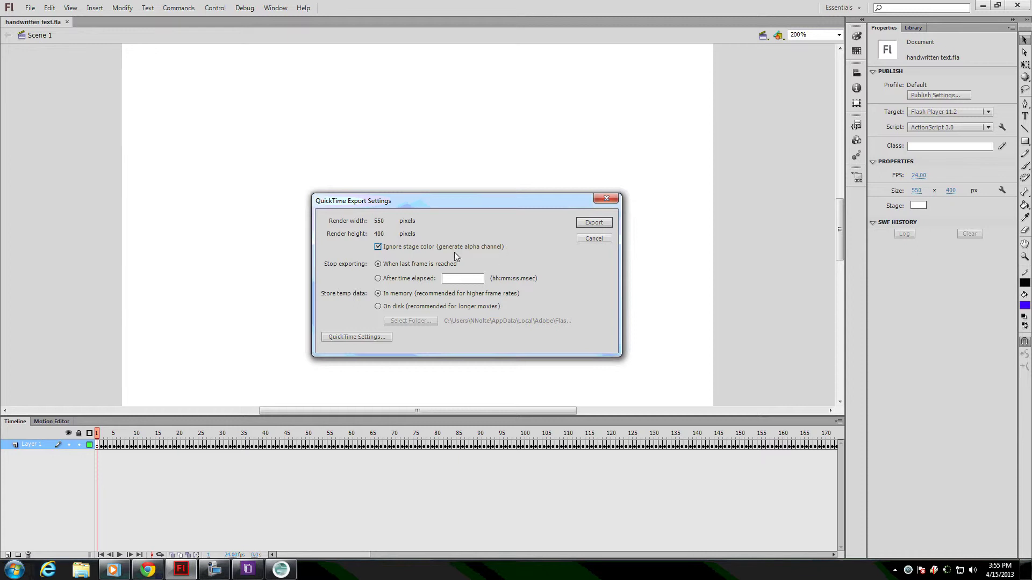
{"action": "left_click", "coordinate": [604, 224]}
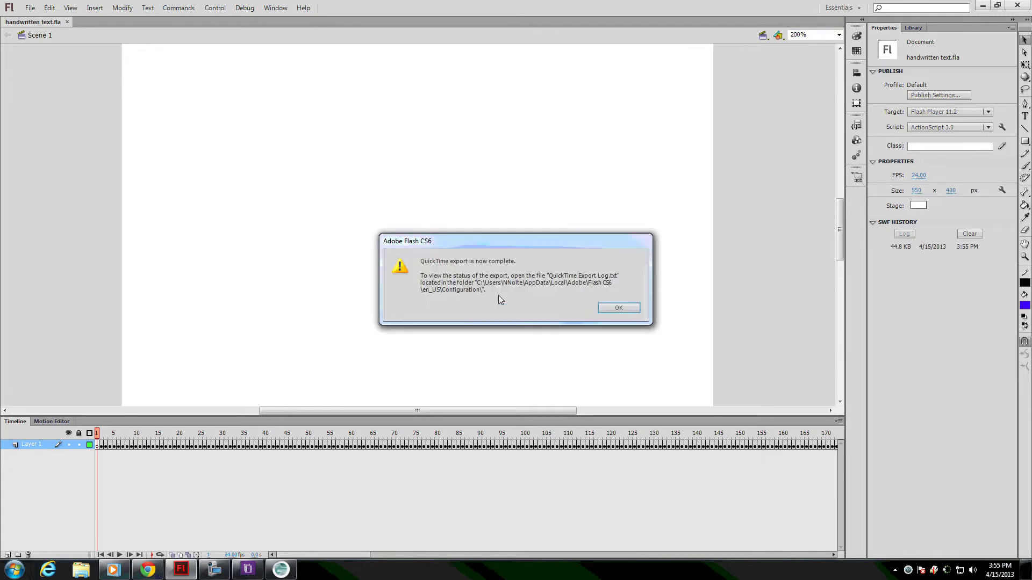
{"action": "left_click", "coordinate": [601, 308]}
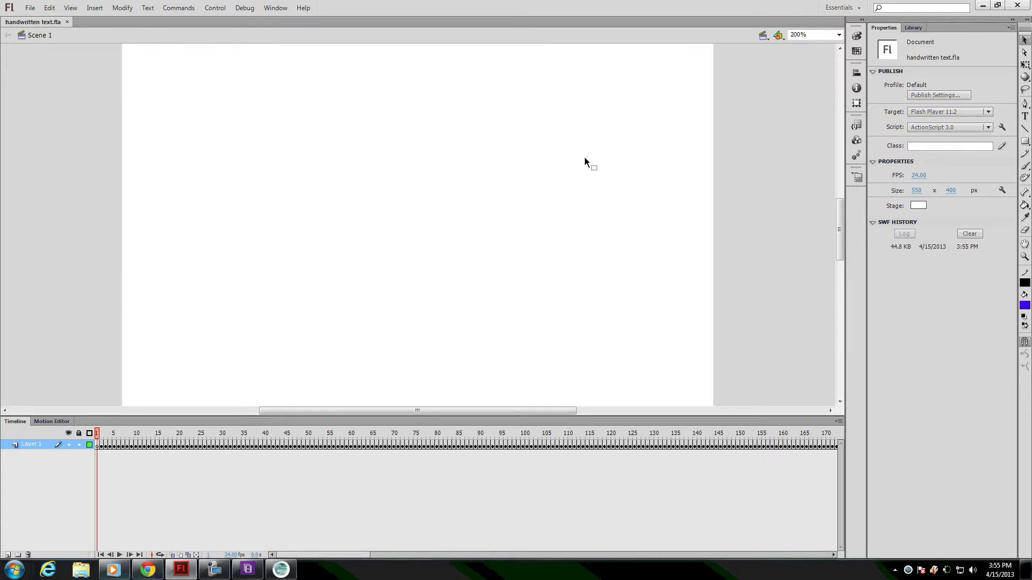
- In Premiere Elements, import handwritten text.mov from Libraries > Videos > Tutorials and play its preview
{"action": "left_click", "coordinate": [248, 569]}
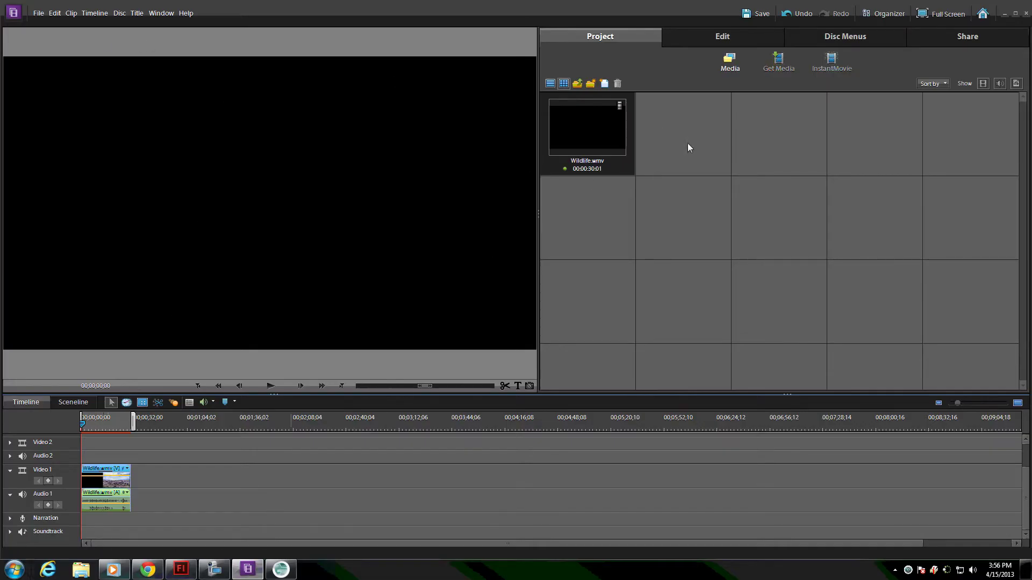
{"action": "left_click", "coordinate": [777, 58]}
{"action": "left_click", "coordinate": [566, 278]}
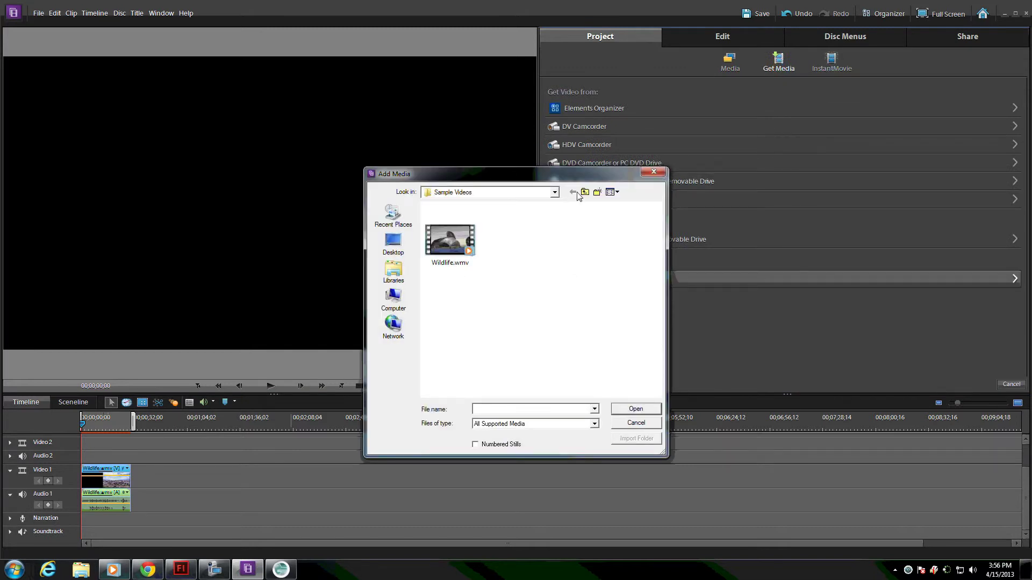
{"action": "left_click", "coordinate": [555, 193]}
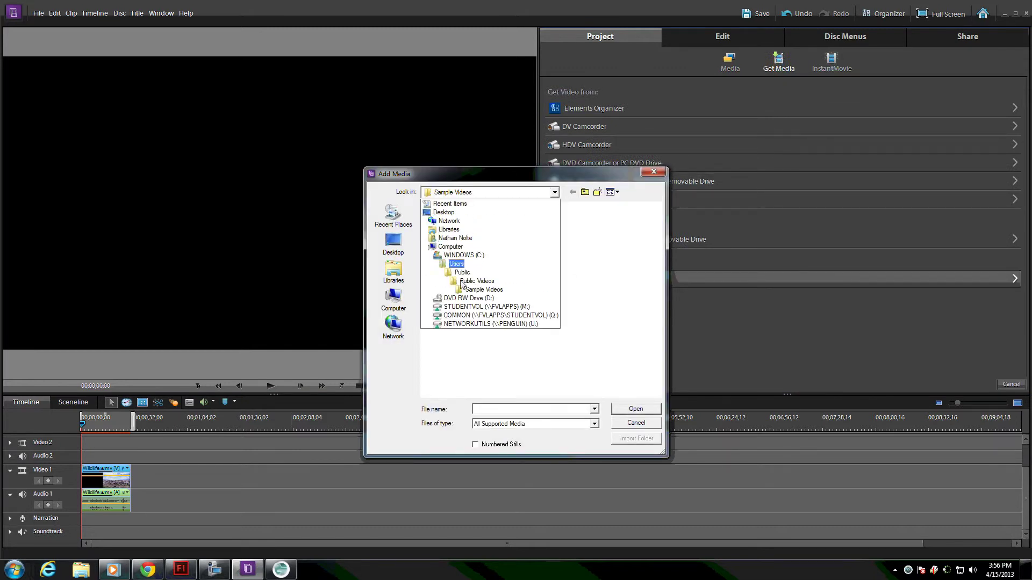
{"action": "left_click", "coordinate": [448, 230]}
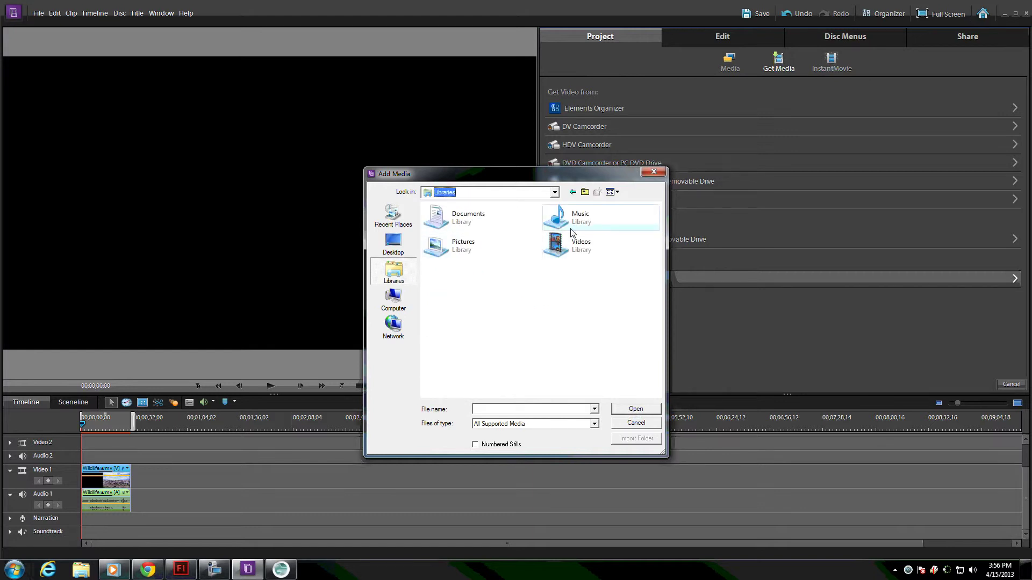
{"action": "double_click", "coordinate": [568, 257]}
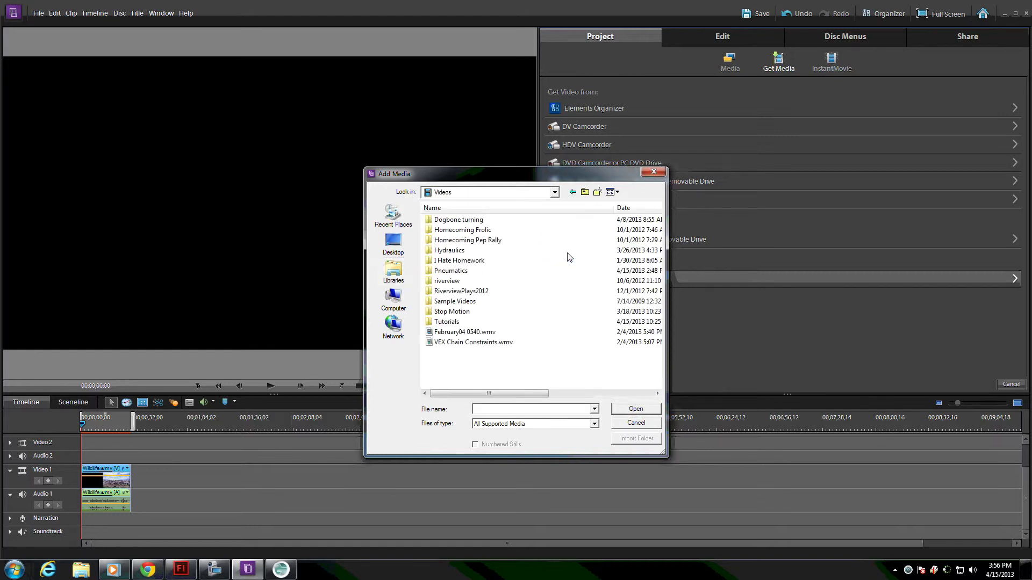
{"action": "double_click", "coordinate": [444, 322]}
{"action": "double_click", "coordinate": [468, 260]}
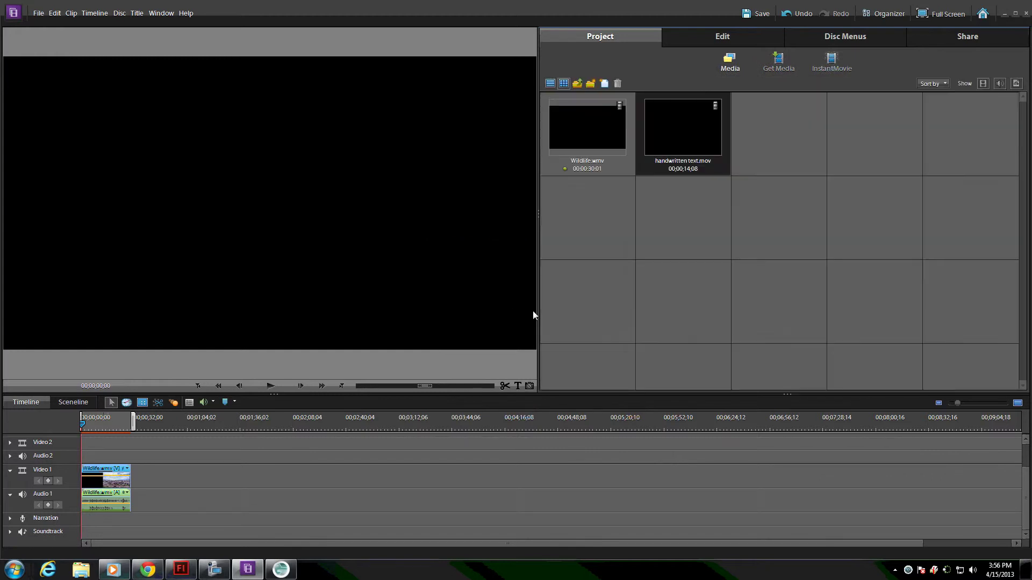
{"action": "double_click", "coordinate": [693, 135]}
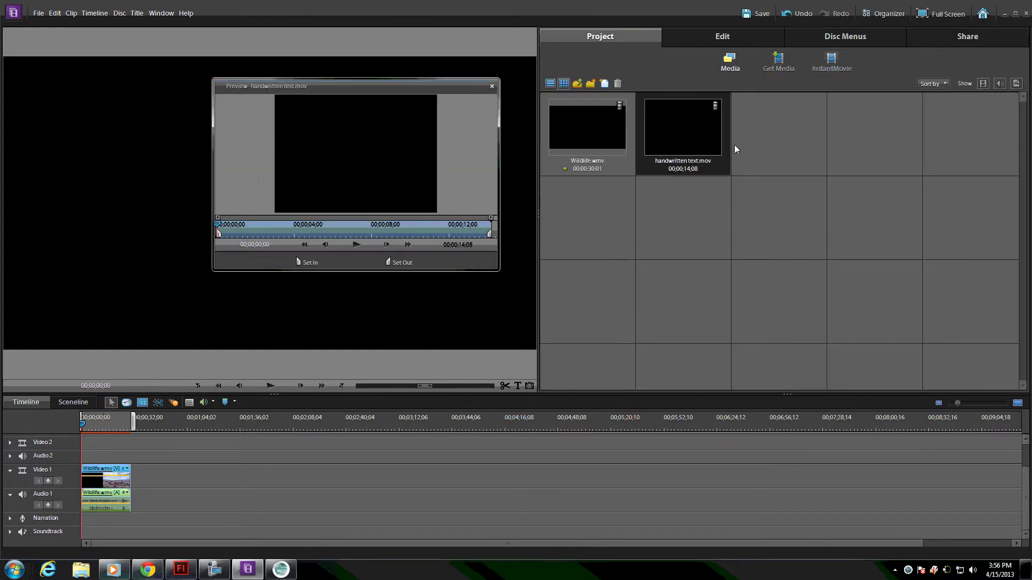
{"action": "left_click", "coordinate": [363, 243]}
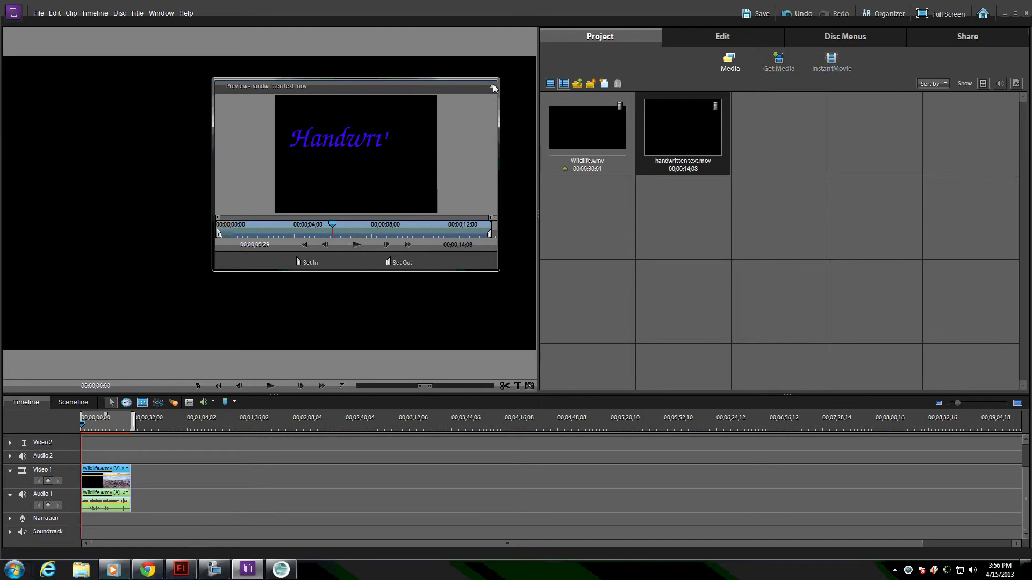
- Place handwritten text.mov on Video 2, aligned with the timeline start above Wildlife.wmv
{"action": "left_click", "coordinate": [50, 456]}
{"action": "mouse_move", "coordinate": [82, 426]}
{"action": "left_mouse_down"}
{"action": "mouse_move", "coordinate": [113, 424]}
{"action": "mouse_move", "coordinate": [72, 428]}
{"action": "left_mouse_up"}
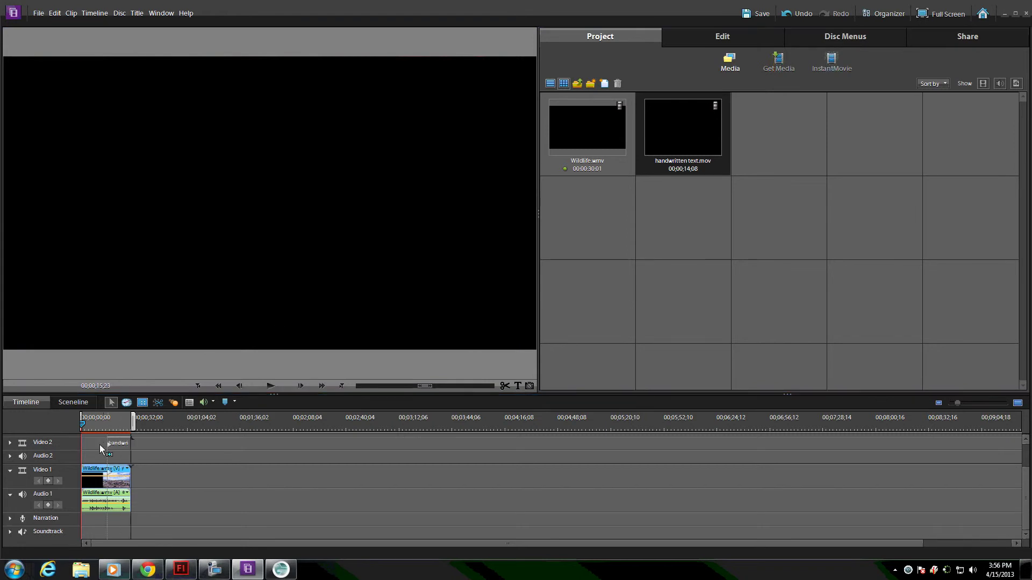
{"action": "mouse_move", "coordinate": [99, 448]}
{"action": "left_mouse_down"}
{"action": "mouse_move", "coordinate": [86, 447]}
{"action": "mouse_move", "coordinate": [94, 444]}
{"action": "left_mouse_up"}
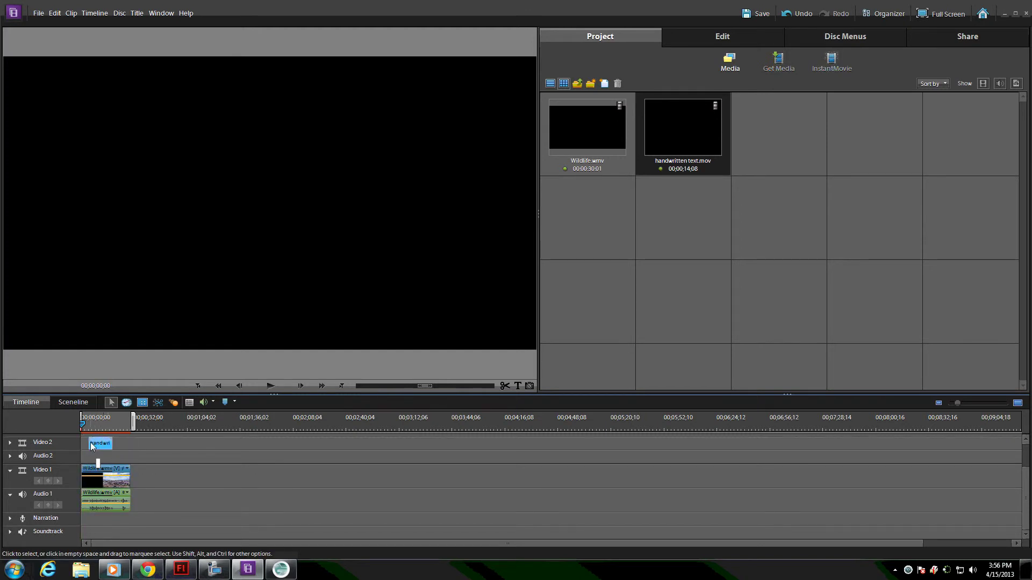
- Zoom in on the timeline and play the script over the wildlife footage, then stop
{"action": "left_click", "coordinate": [1019, 405]}
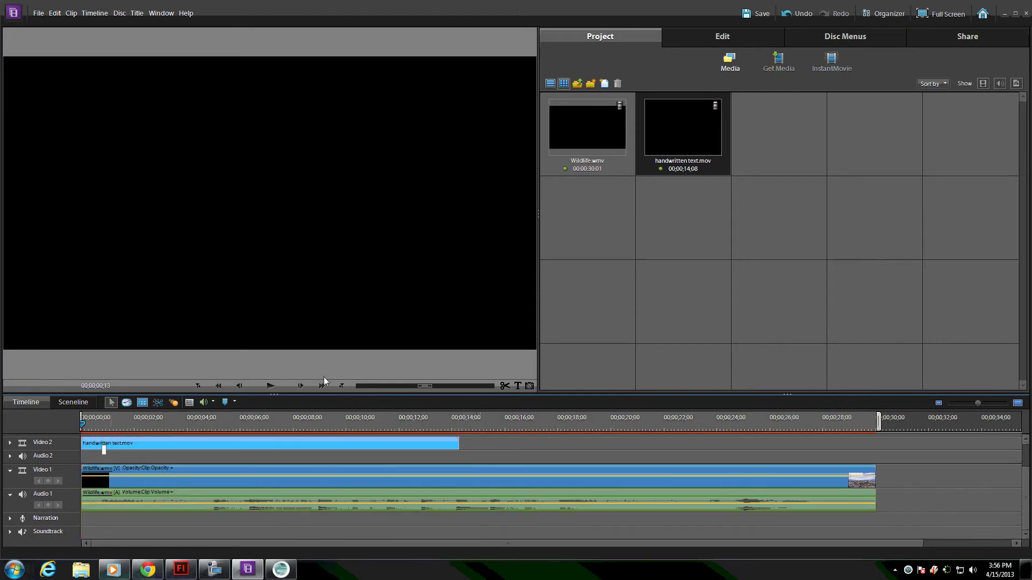
{"action": "left_click", "coordinate": [264, 387]}
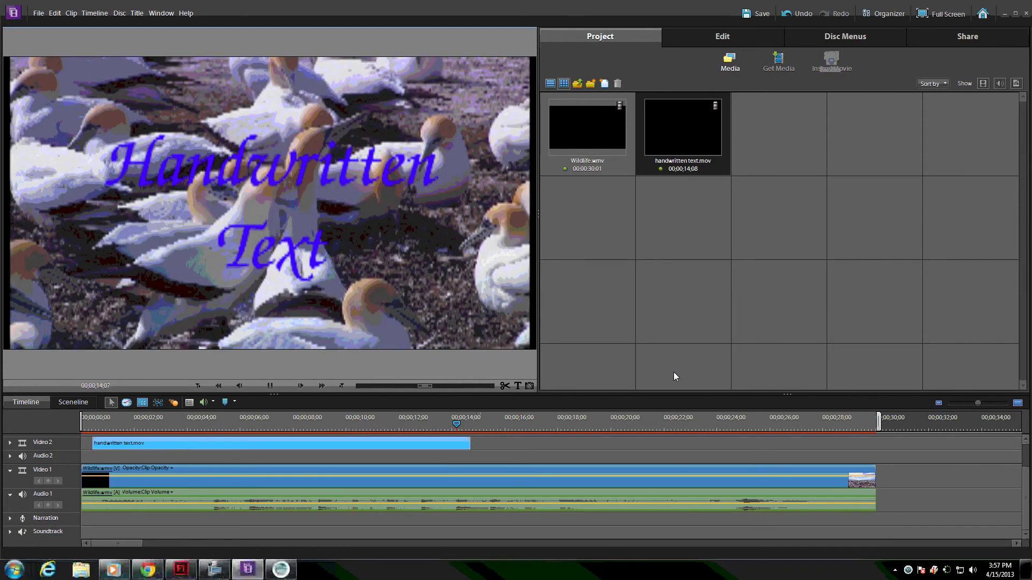
{"action": "left_click", "coordinate": [269, 386]}
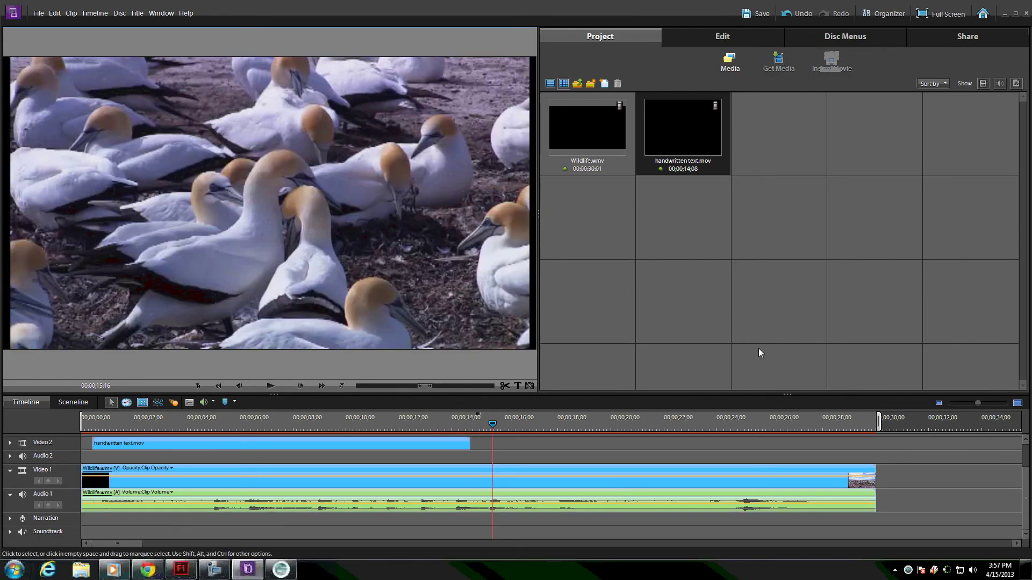